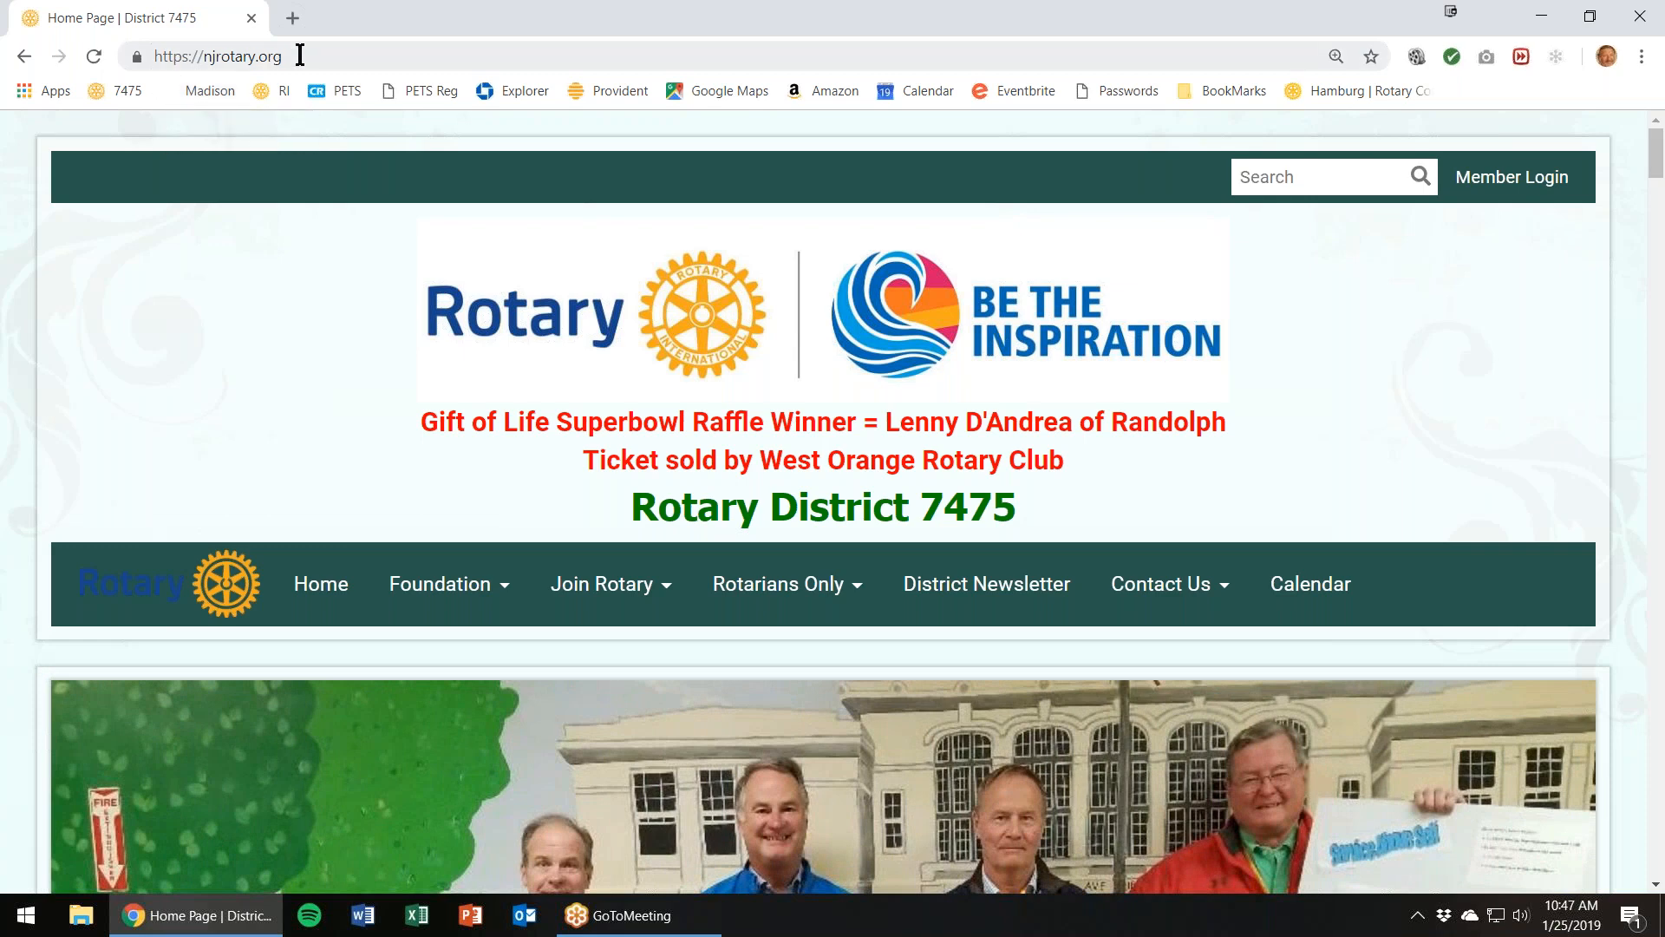
# Step: Log in to the District 7475 member site with the saved login name and password, keeping the session logged in
pyautogui.scroll(-8, 1278, 368)
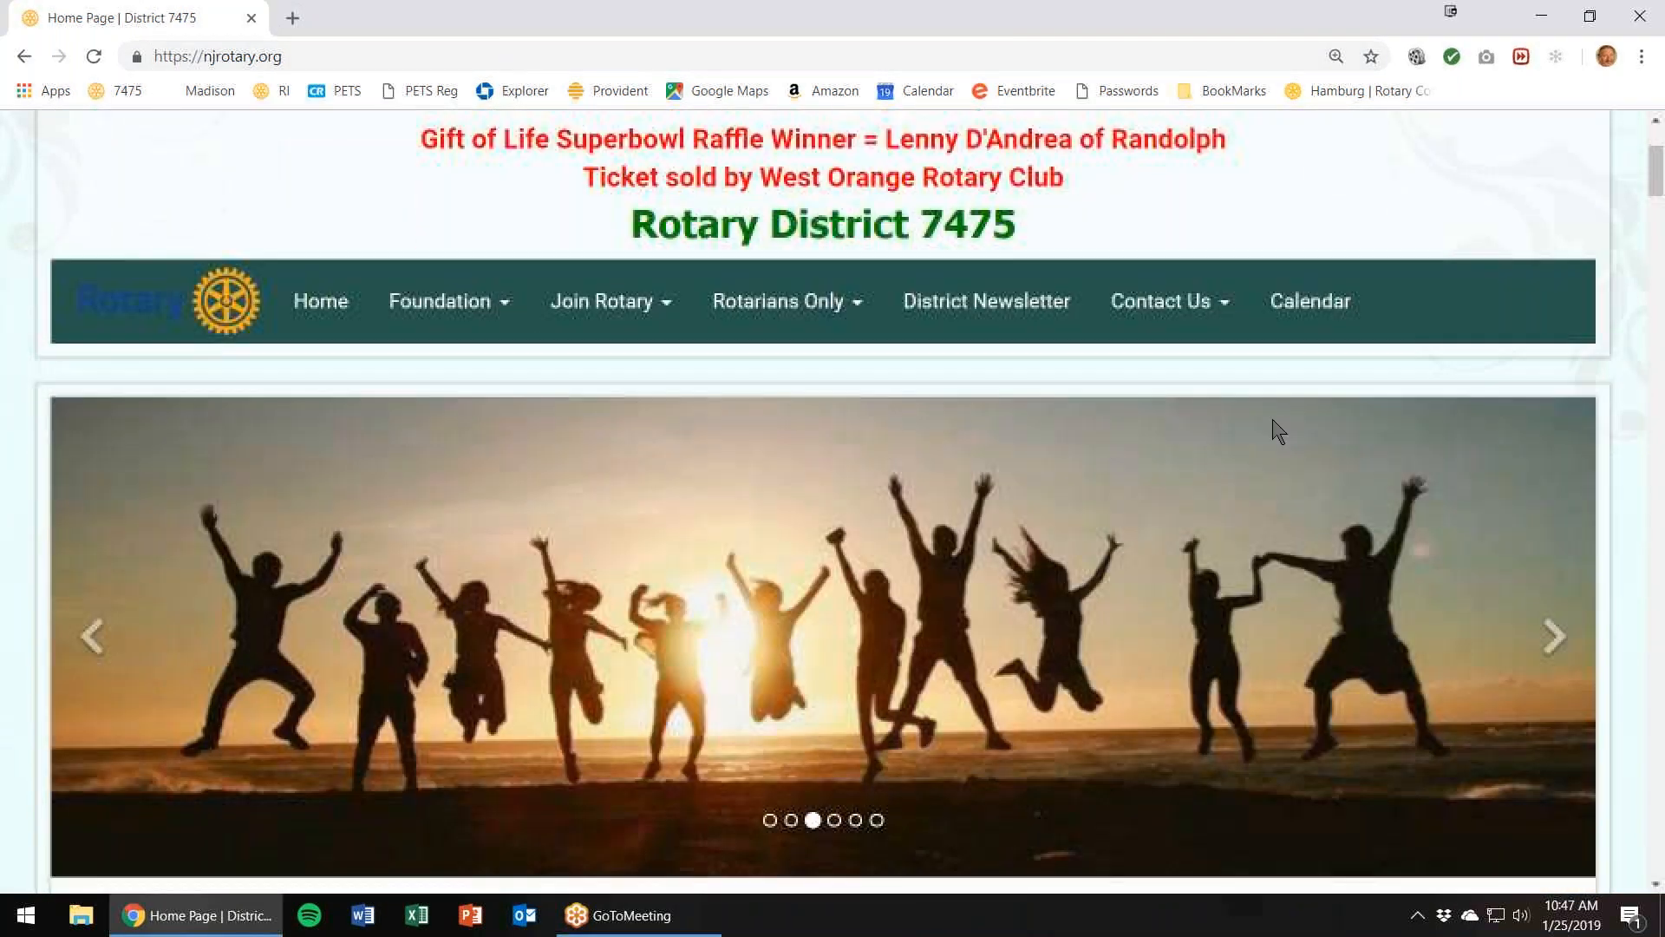
pyautogui.scroll(8, 1271, 466)
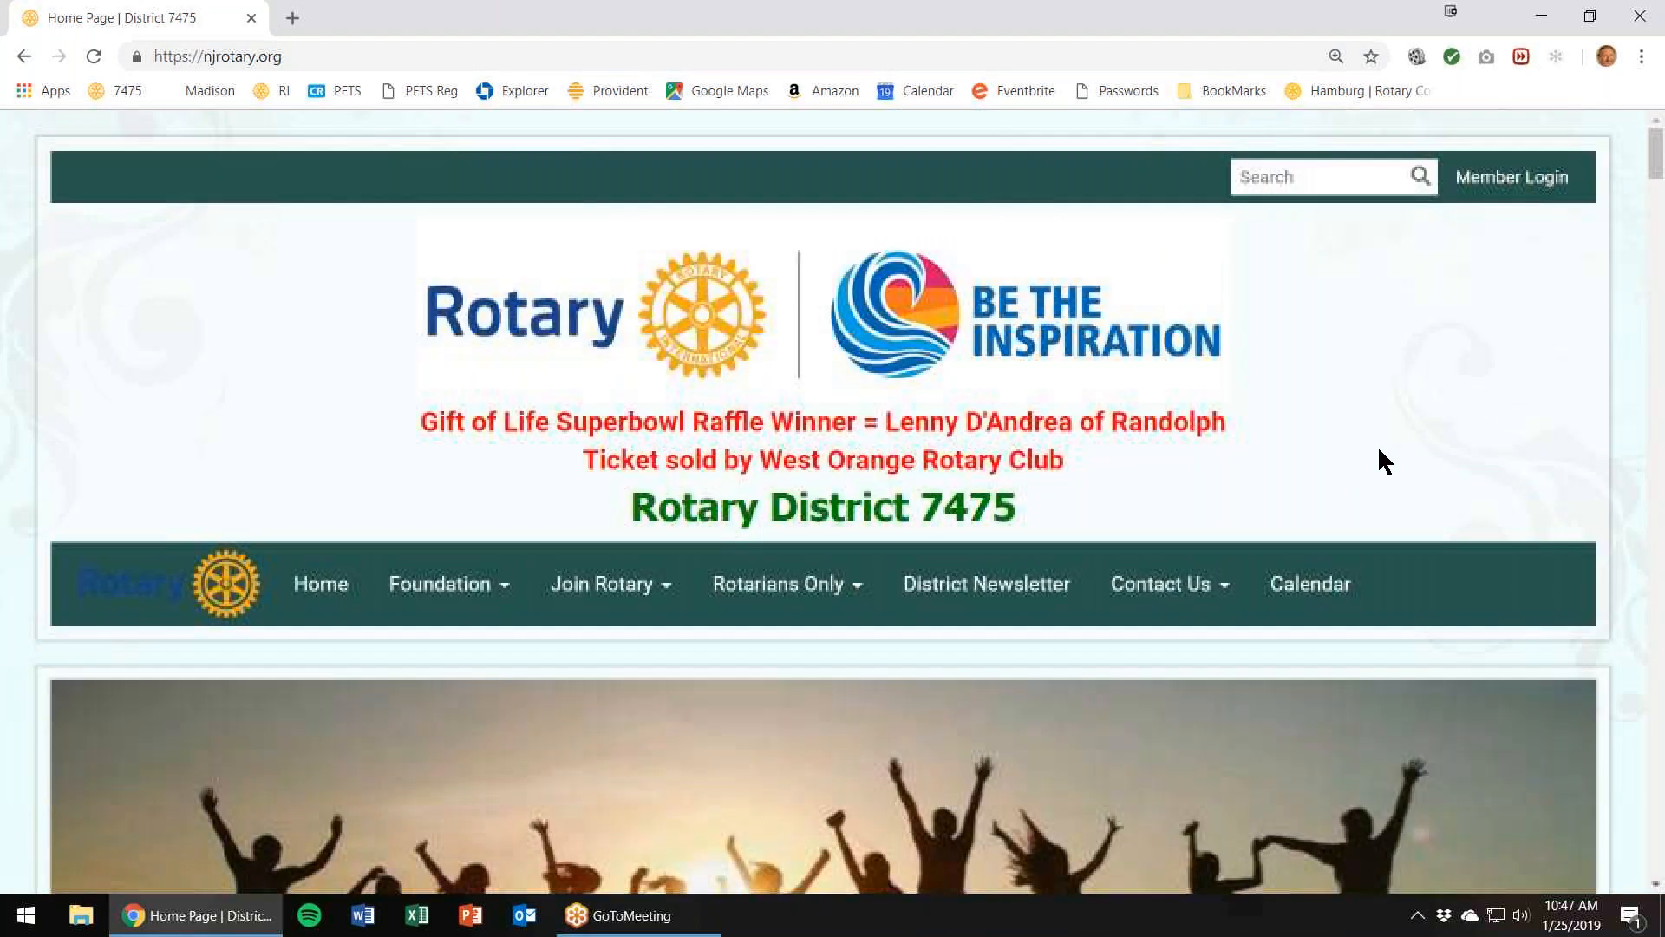
pyautogui.click(1511, 186)
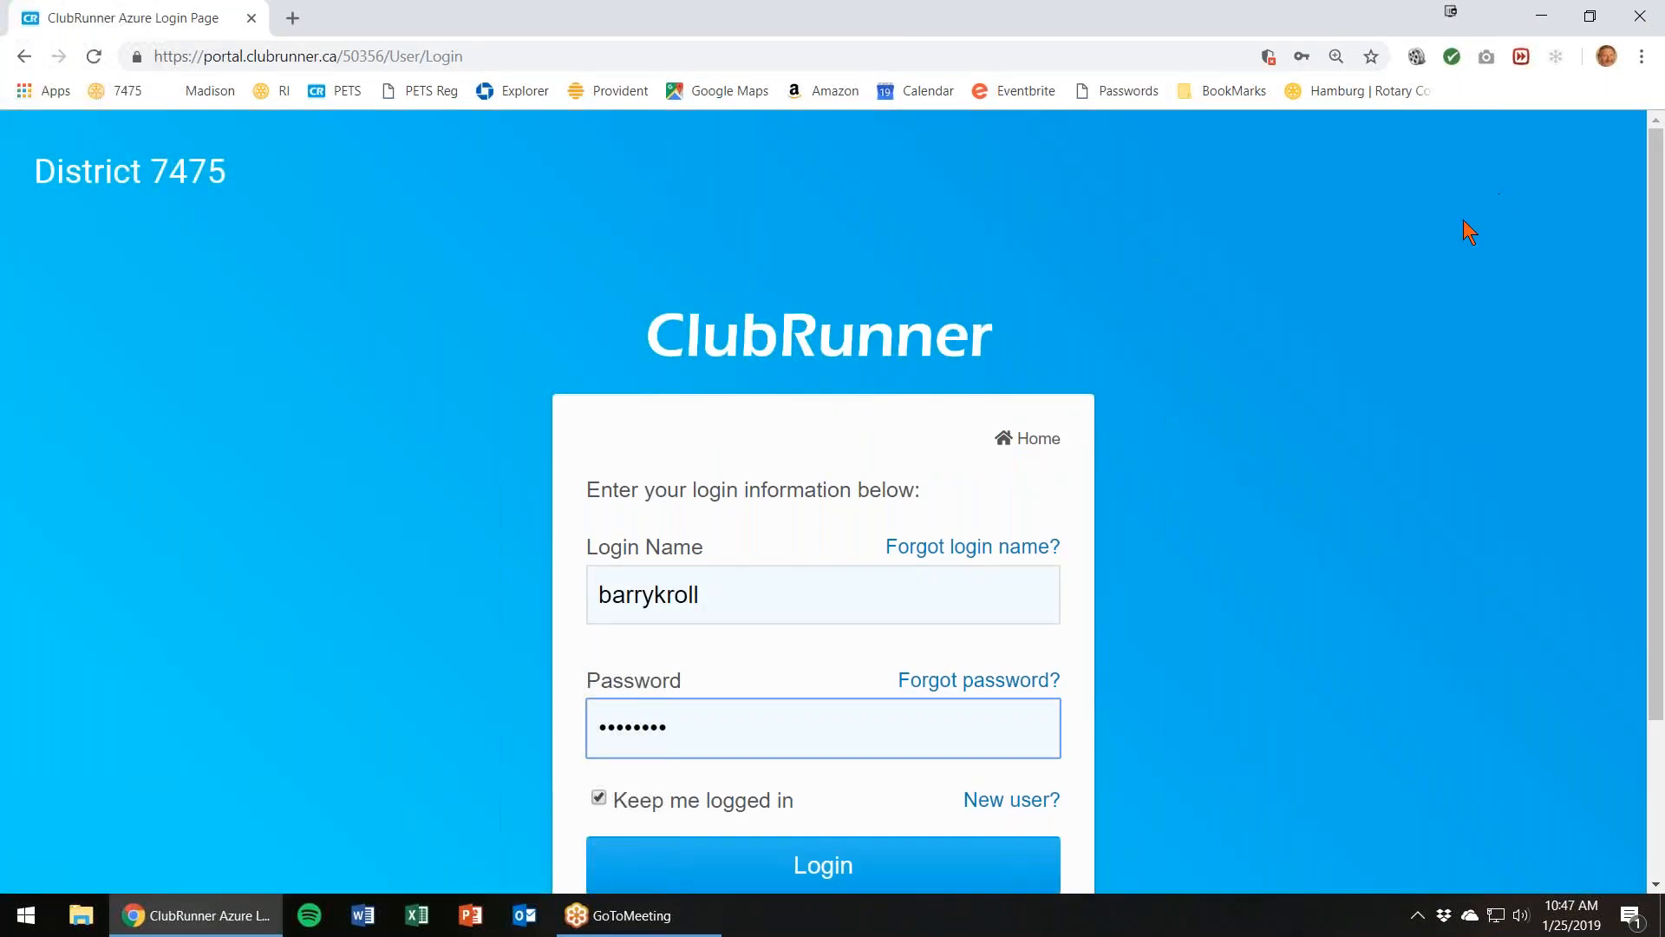
pyautogui.scroll(-2, 1435, 269)
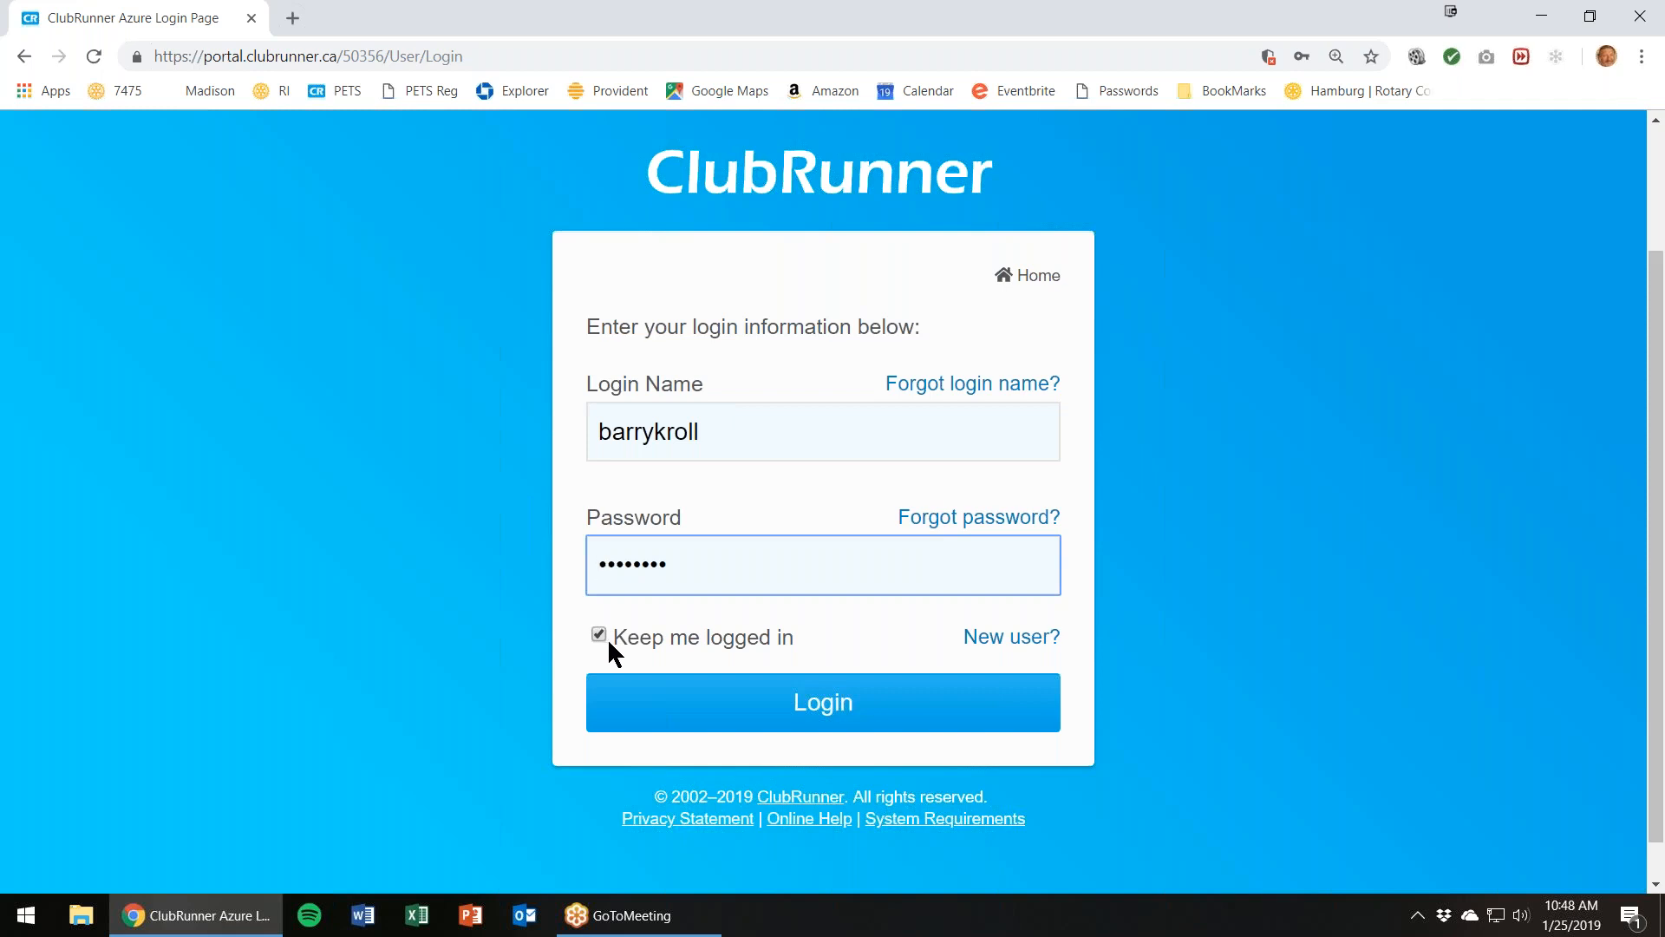
pyautogui.click(716, 708)
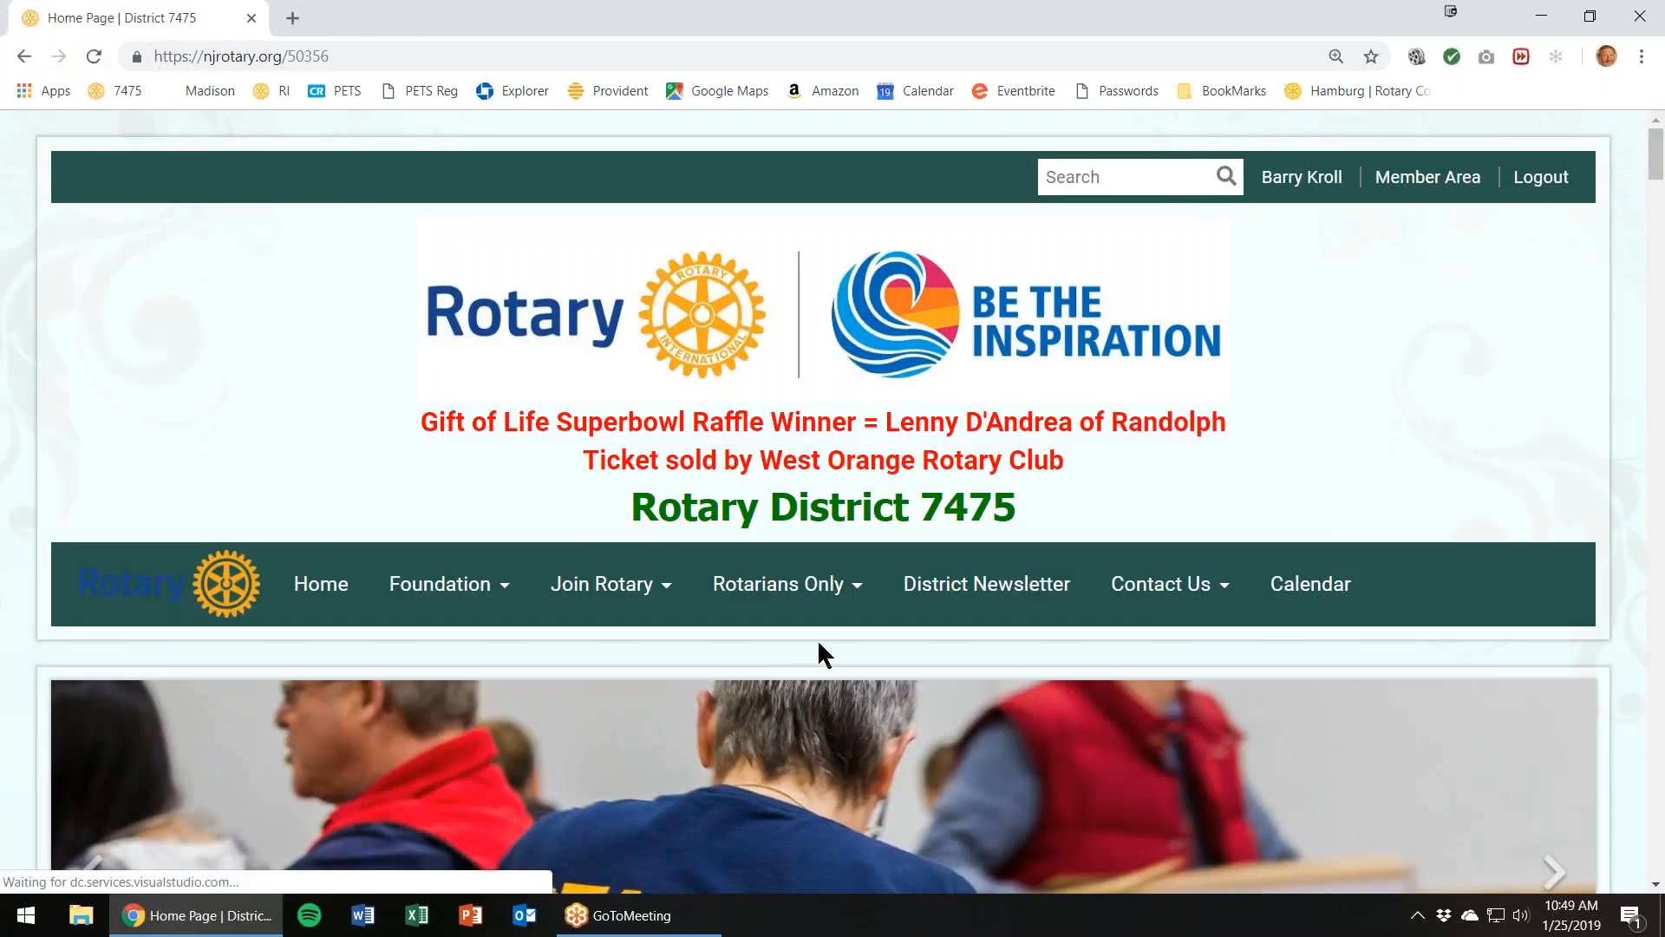
# Step: Open the Member Area from the district home page
pyautogui.scroll(-8, 1315, 385)
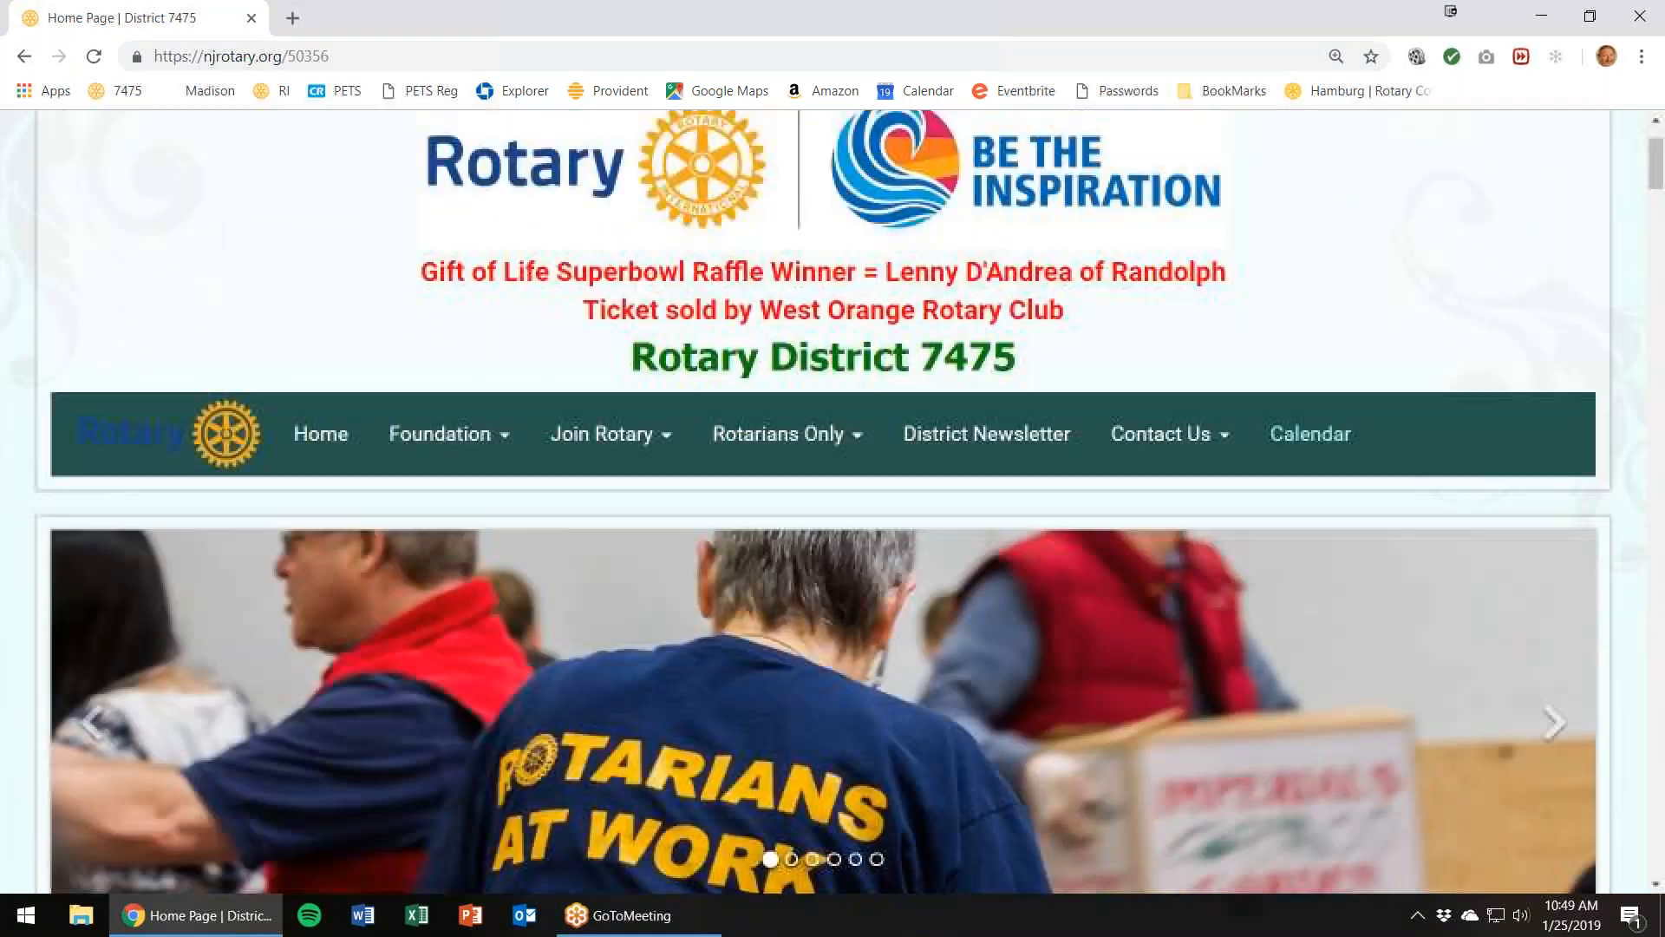
pyautogui.scroll(8, 1311, 574)
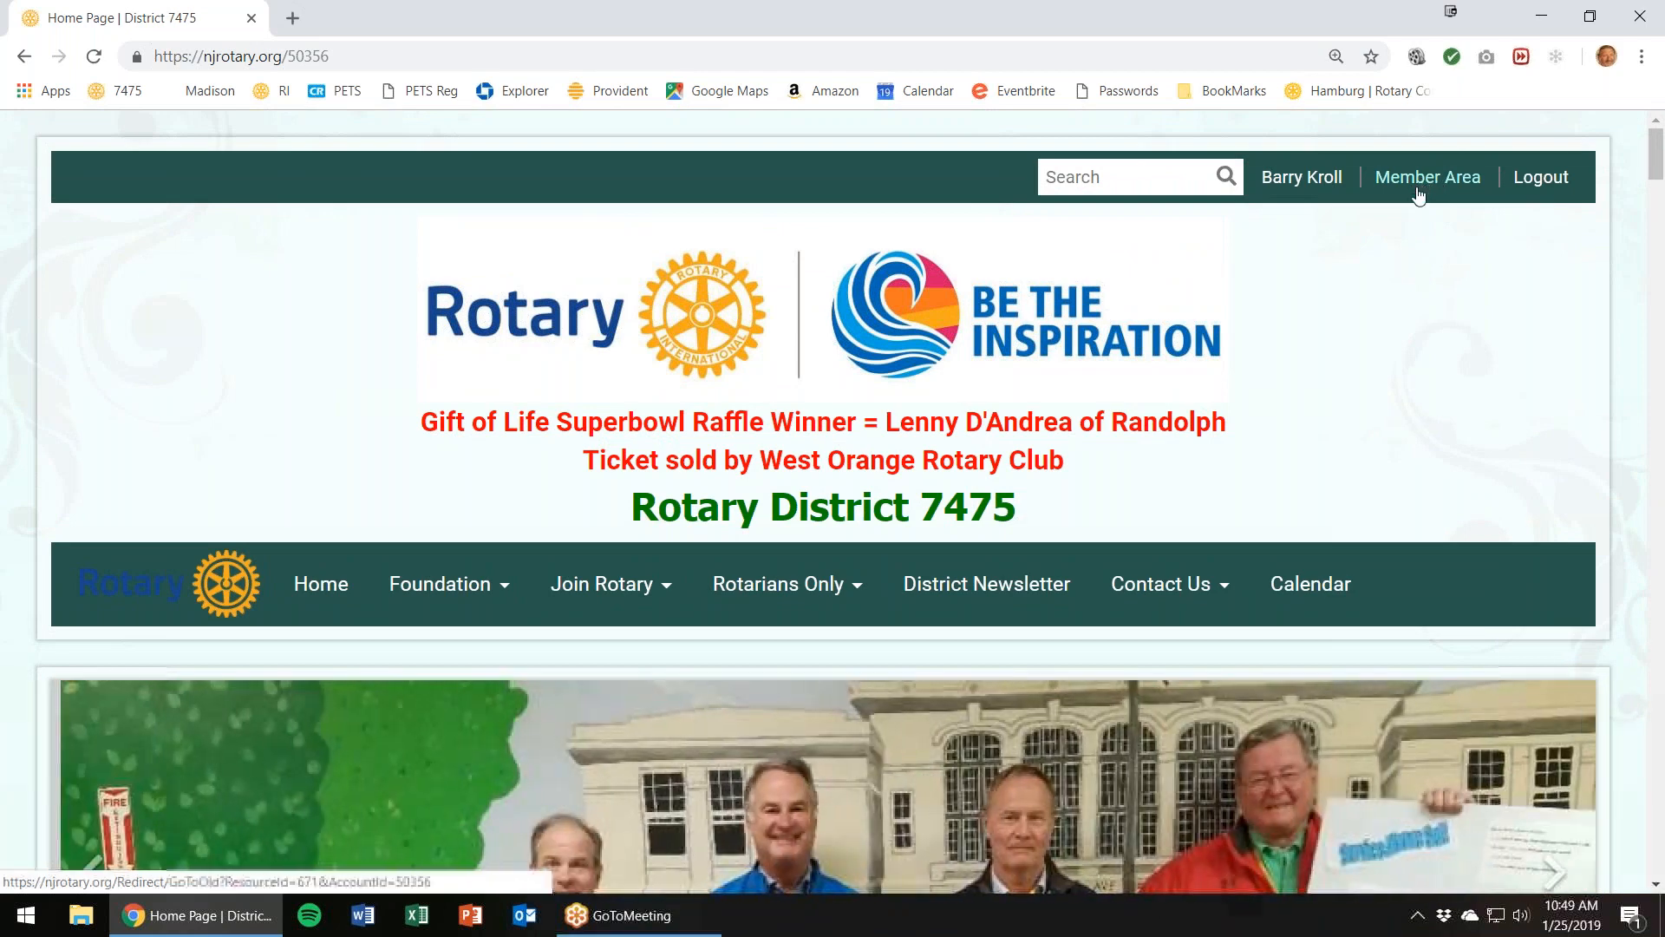
pyautogui.click(1421, 191)
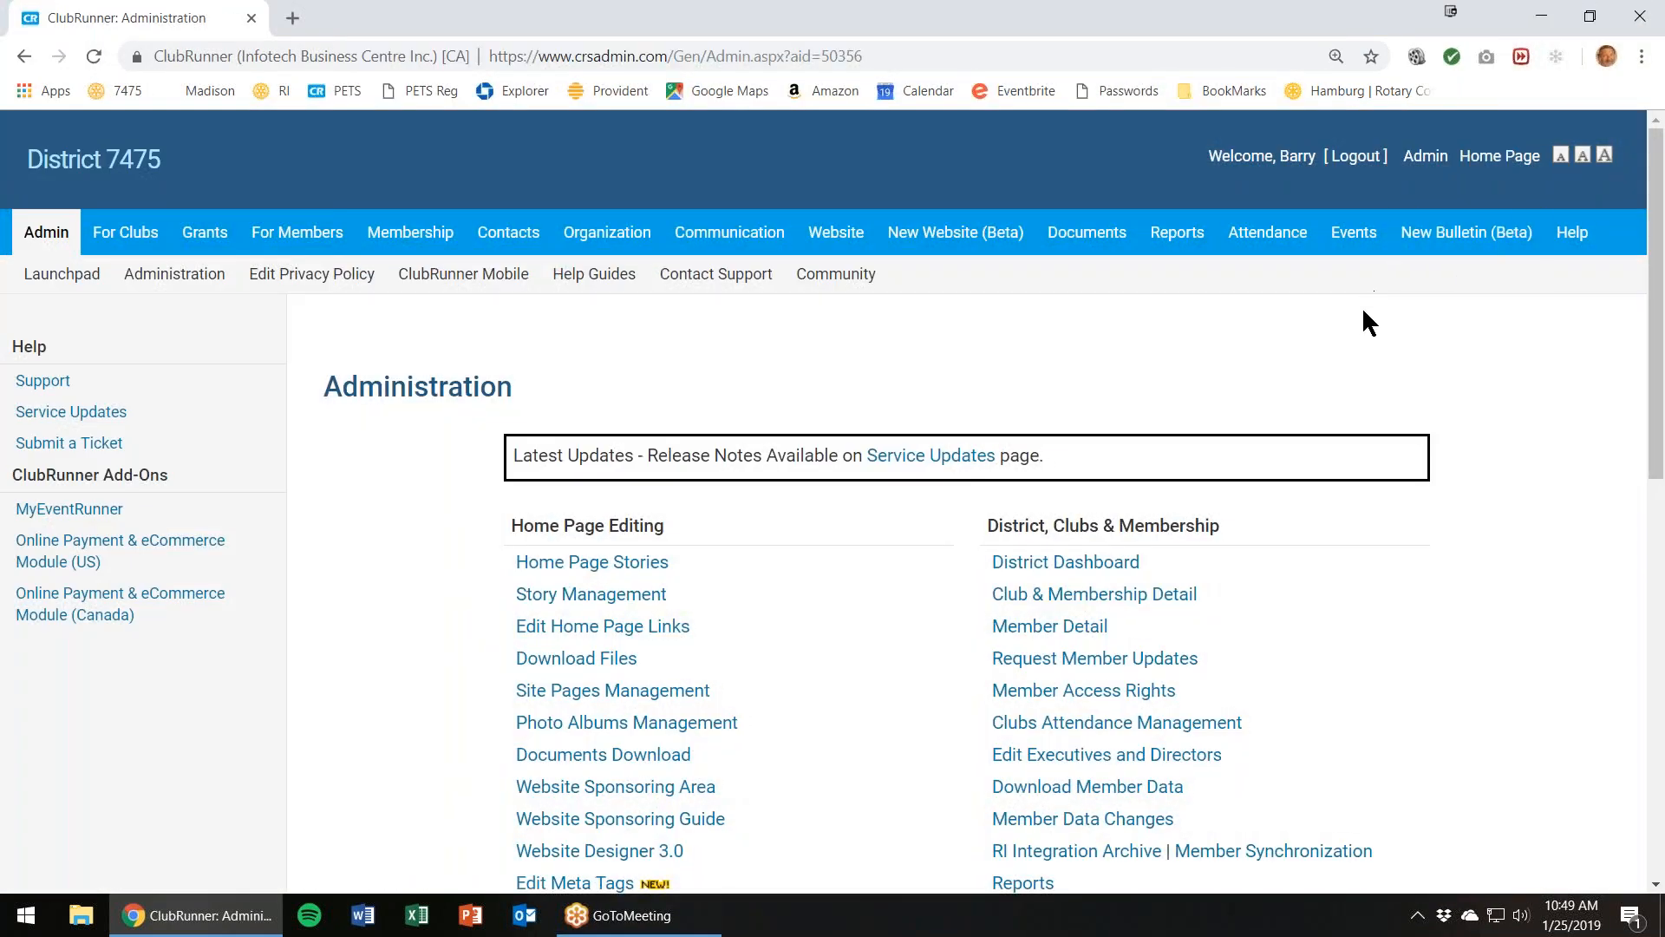
# Step: Look through the administration options and open Define Club Executives from the club executives section
pyautogui.scroll(-1, 1351, 337)
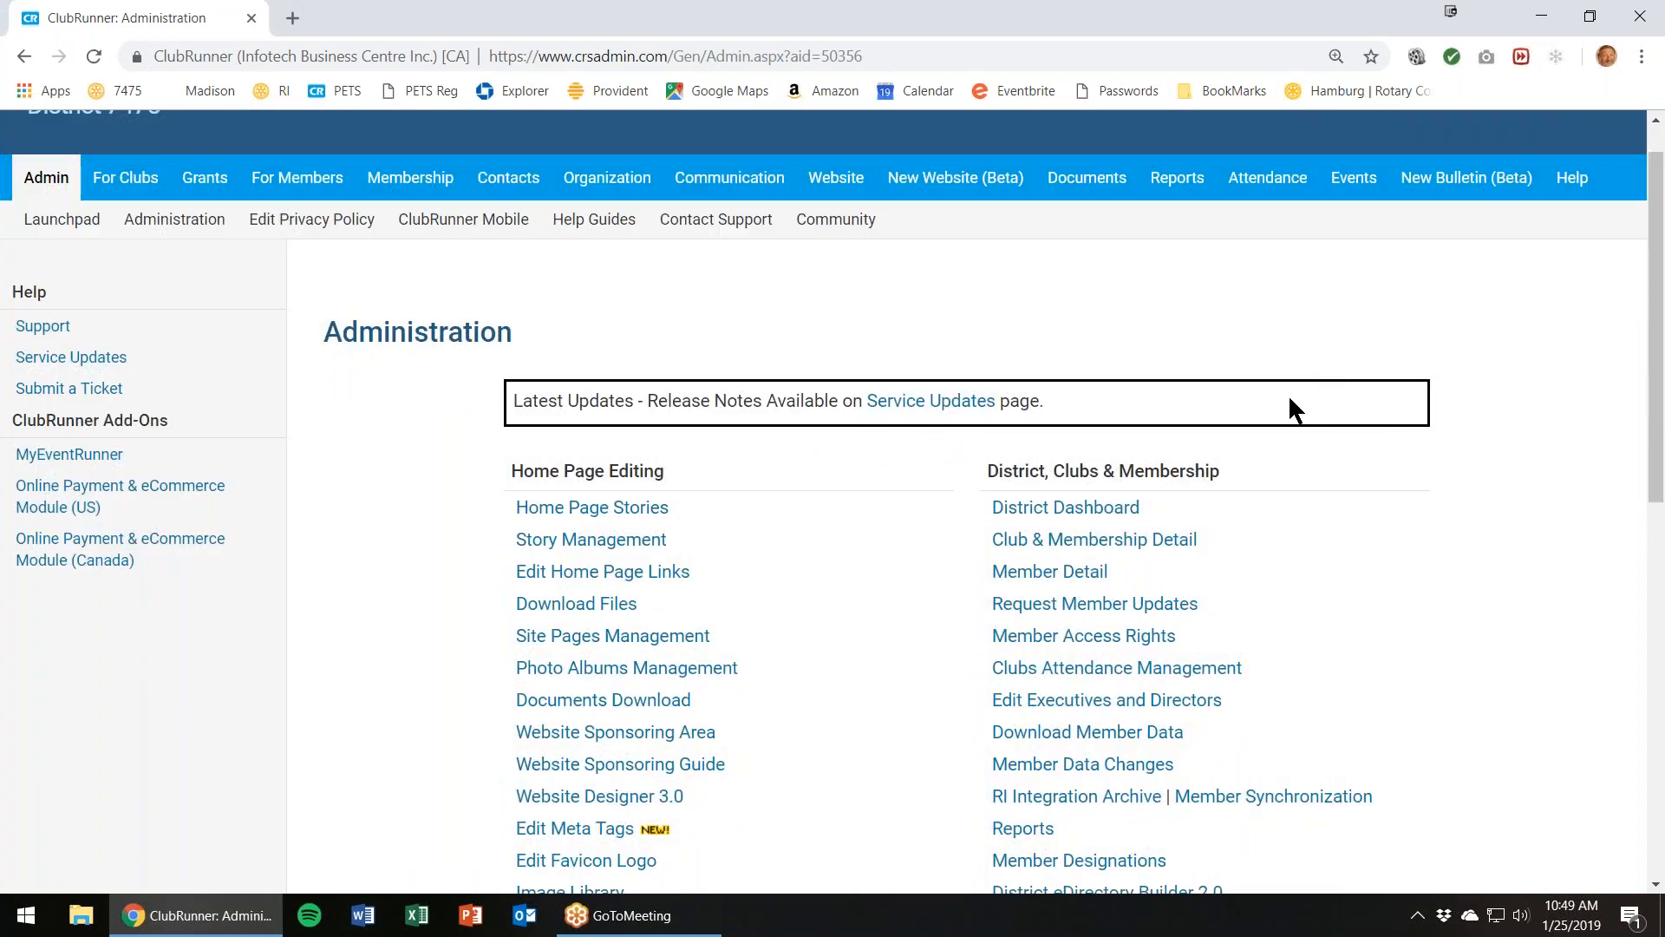
pyautogui.scroll(-4, 1256, 408)
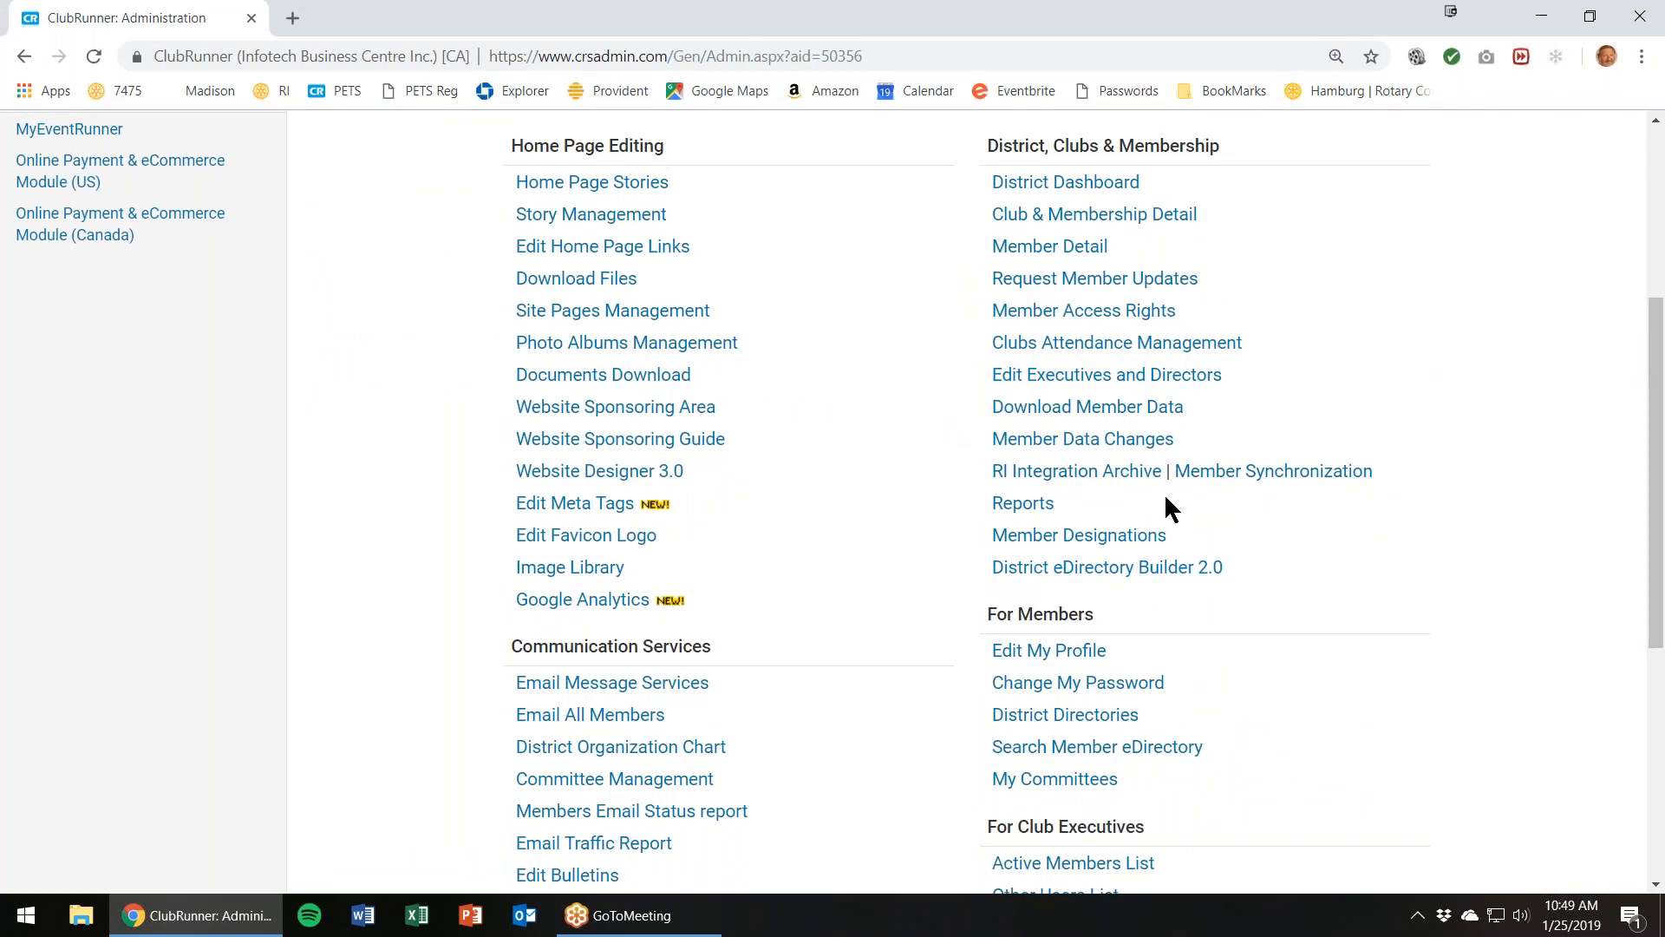
pyautogui.scroll(-3, 1164, 497)
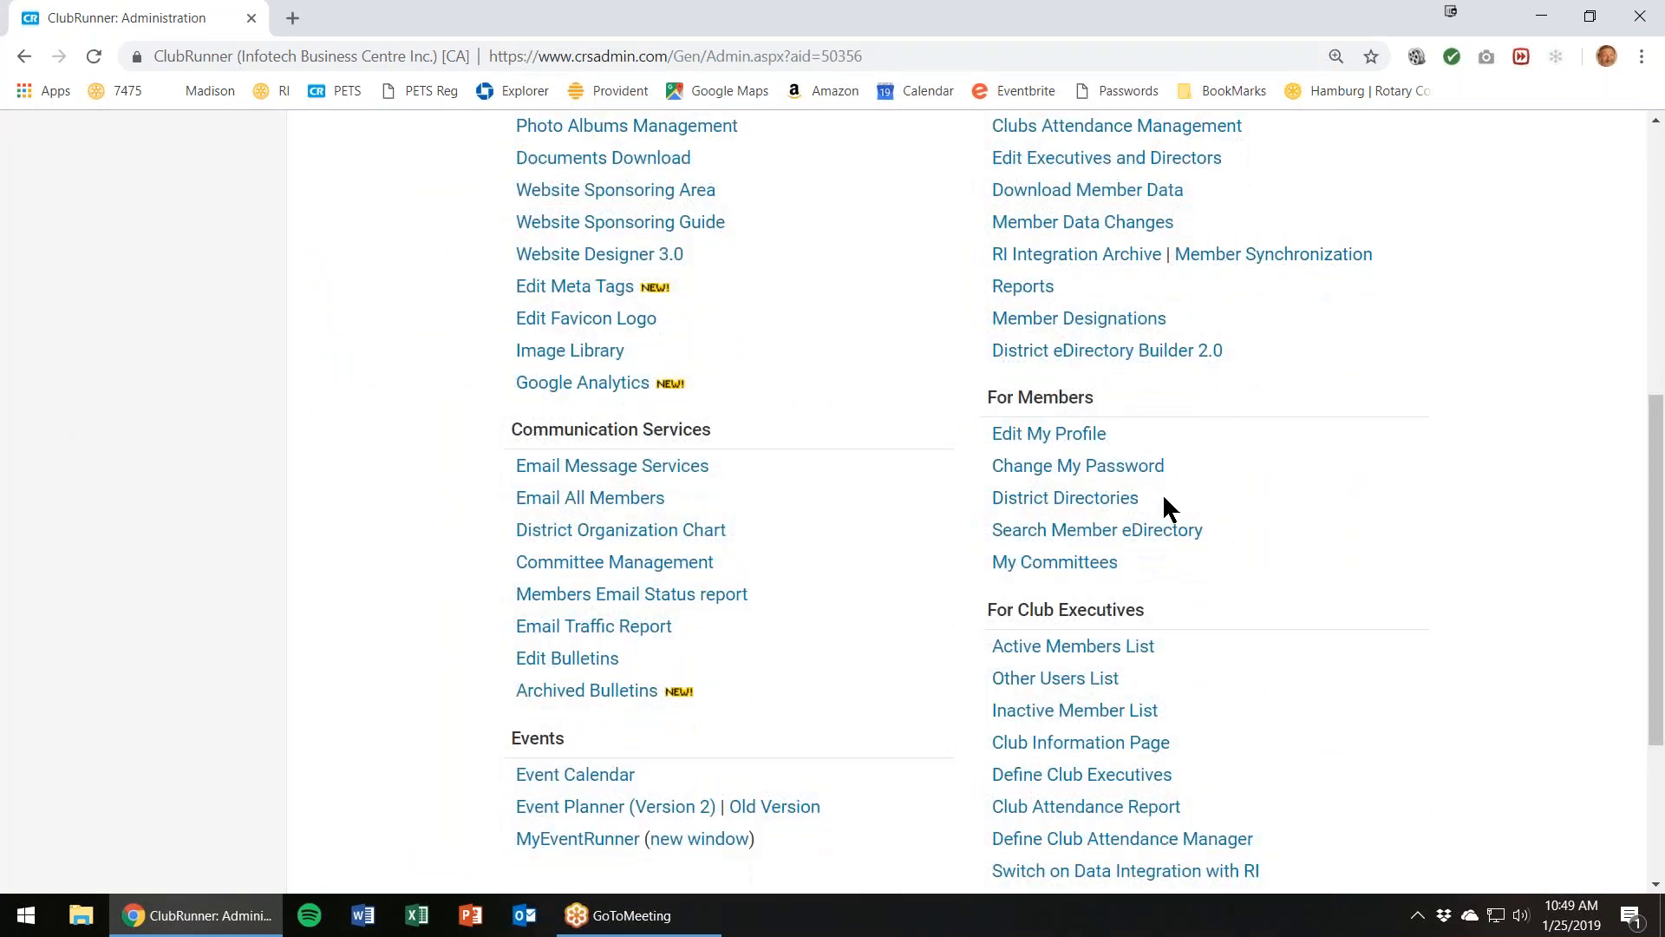
pyautogui.scroll(-1, 1163, 501)
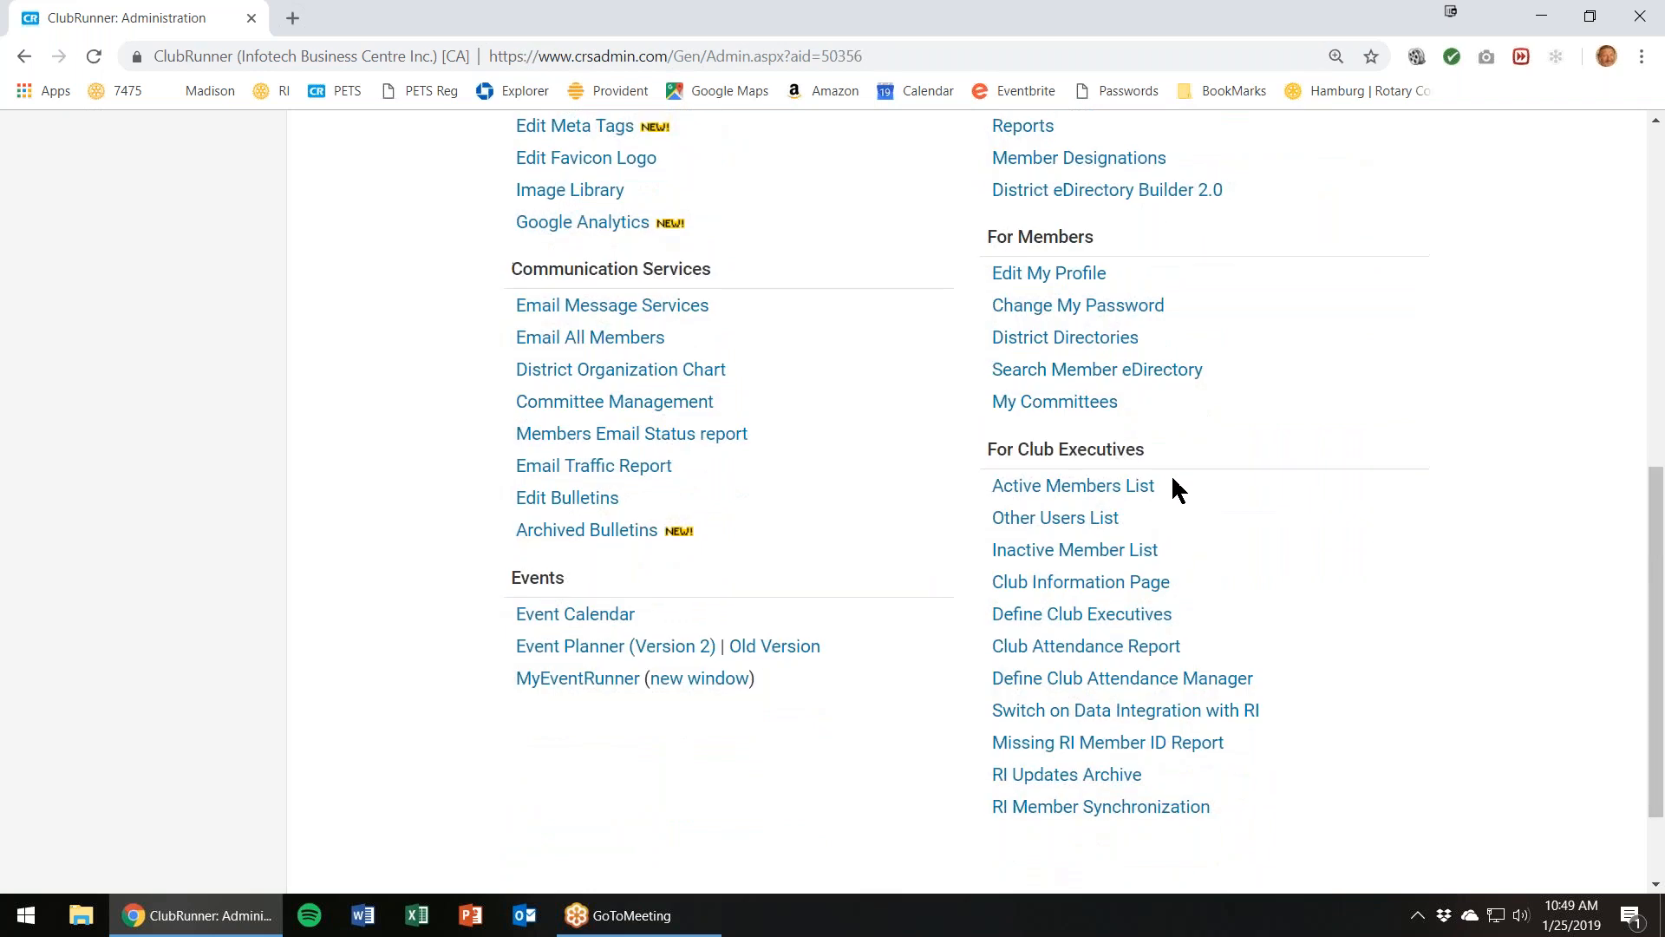
pyautogui.scroll(8, 1175, 483)
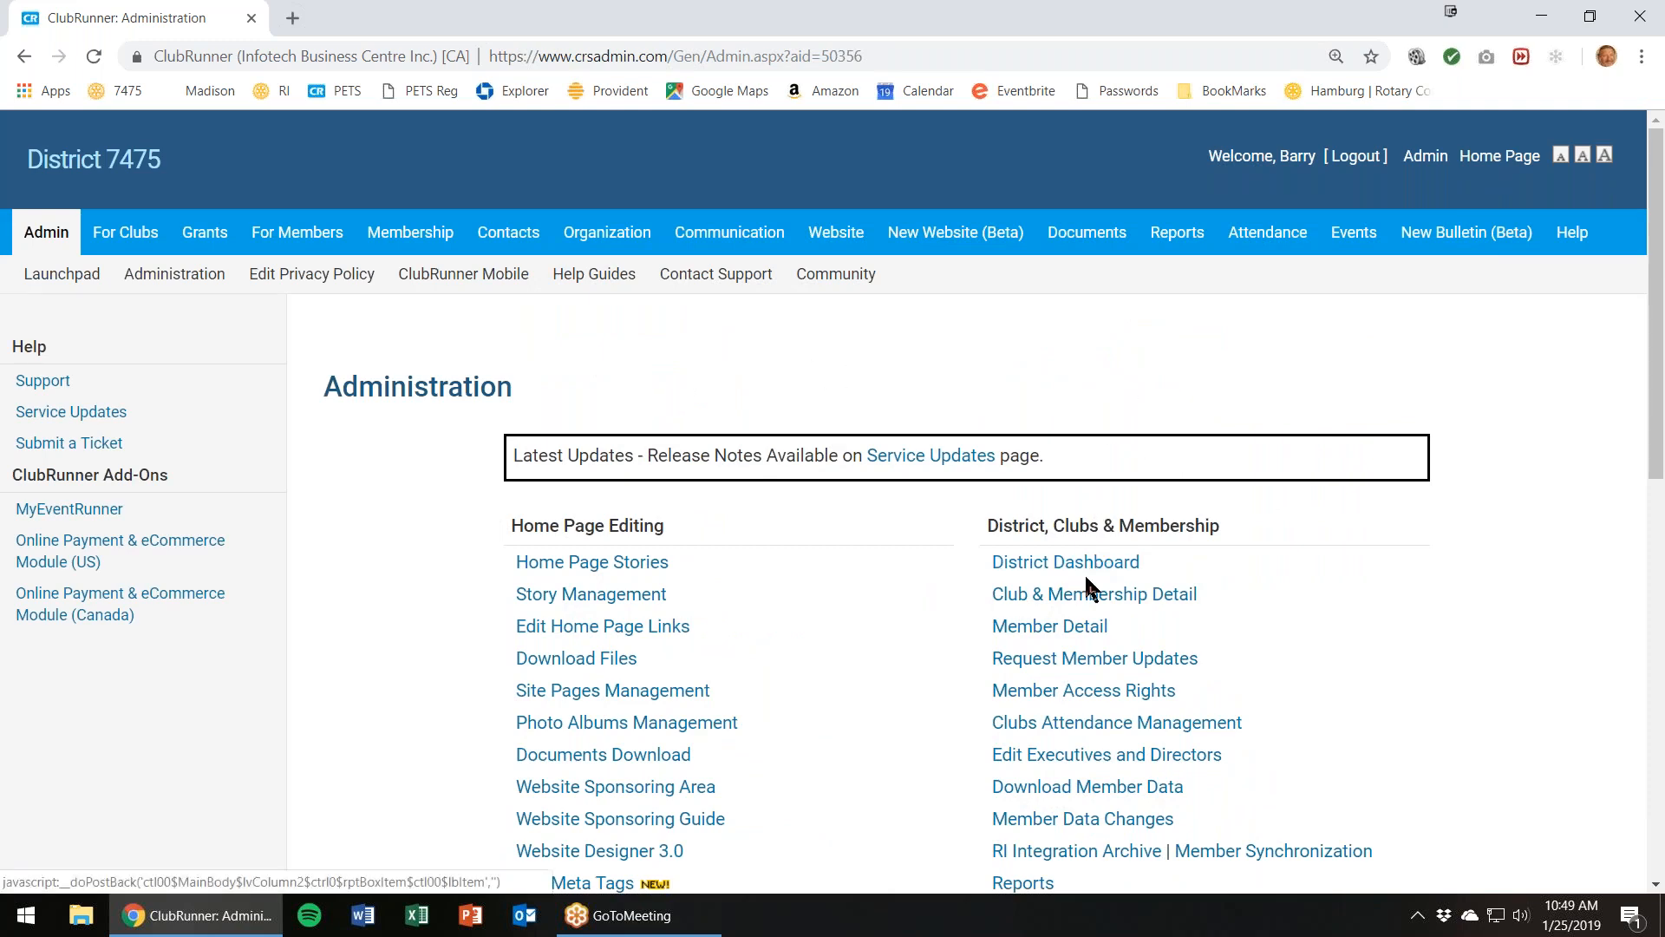
pyautogui.scroll(-1, 1095, 562)
pyautogui.scroll(-5, 1094, 562)
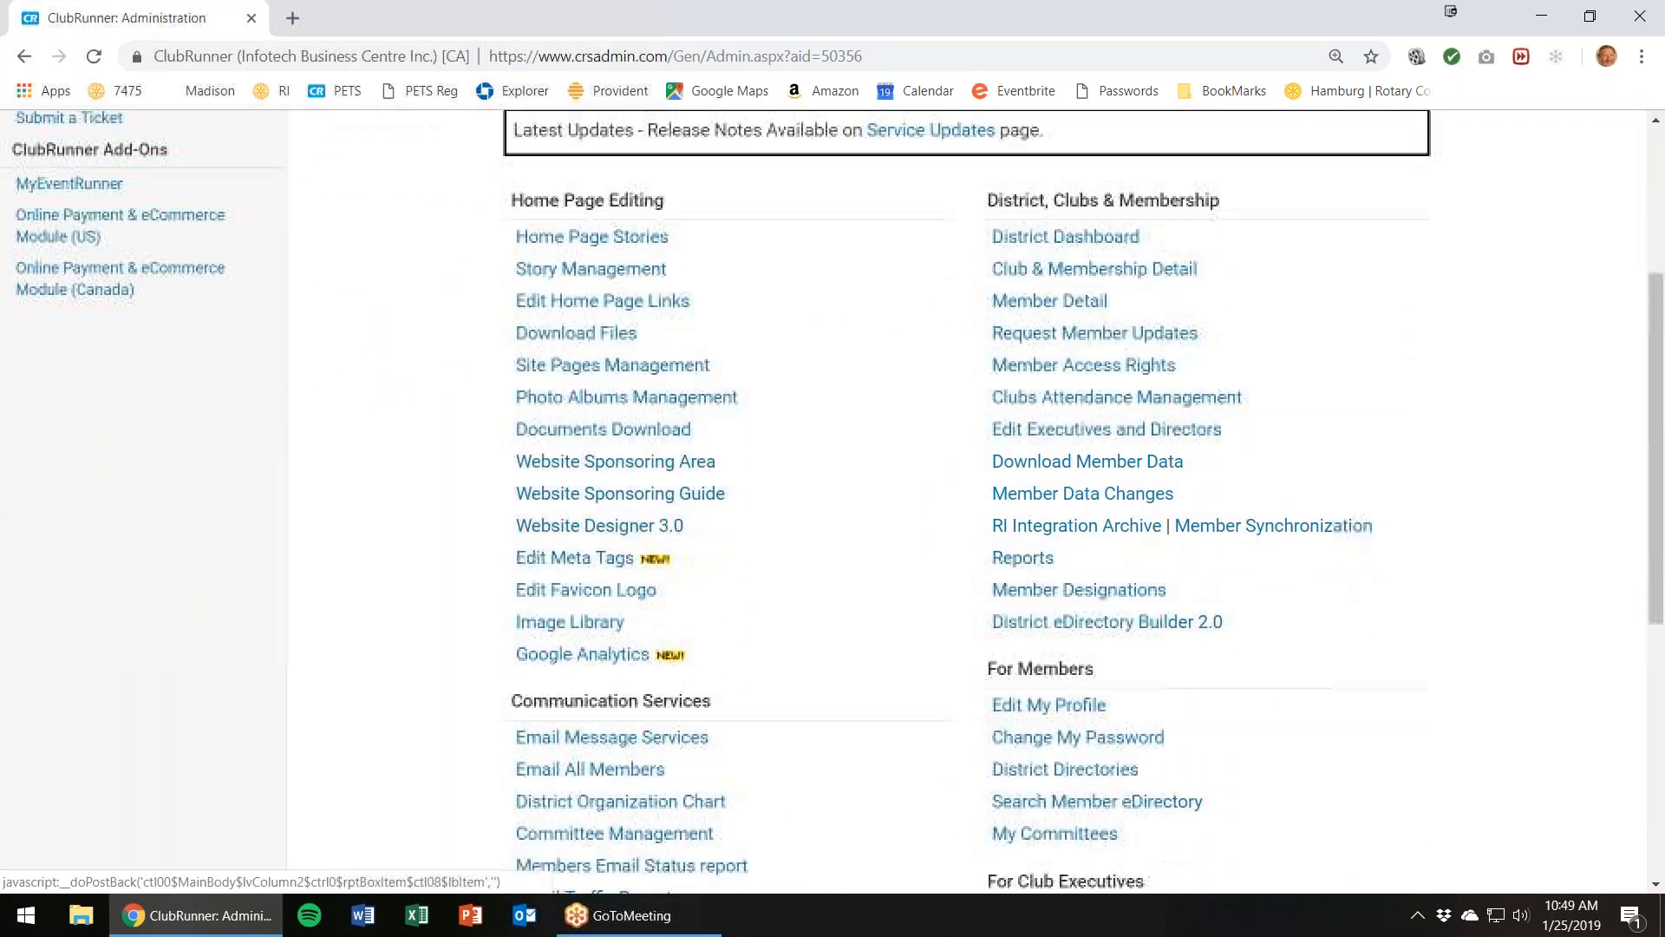
pyautogui.scroll(-2, 1058, 364)
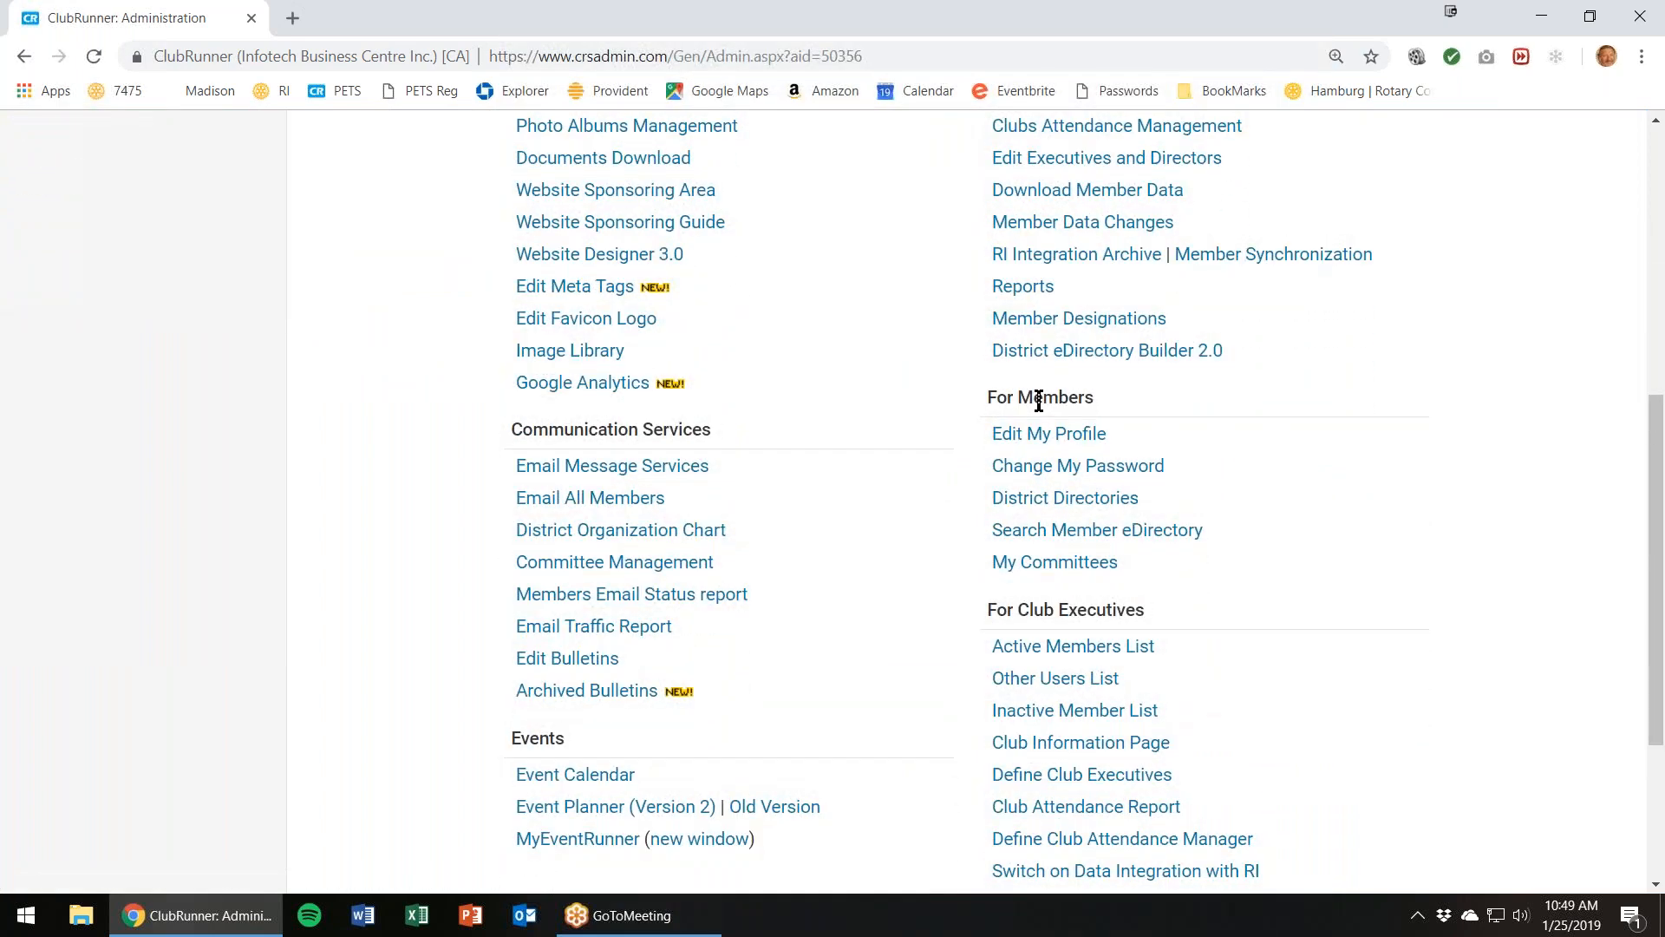
pyautogui.scroll(-2, 1069, 607)
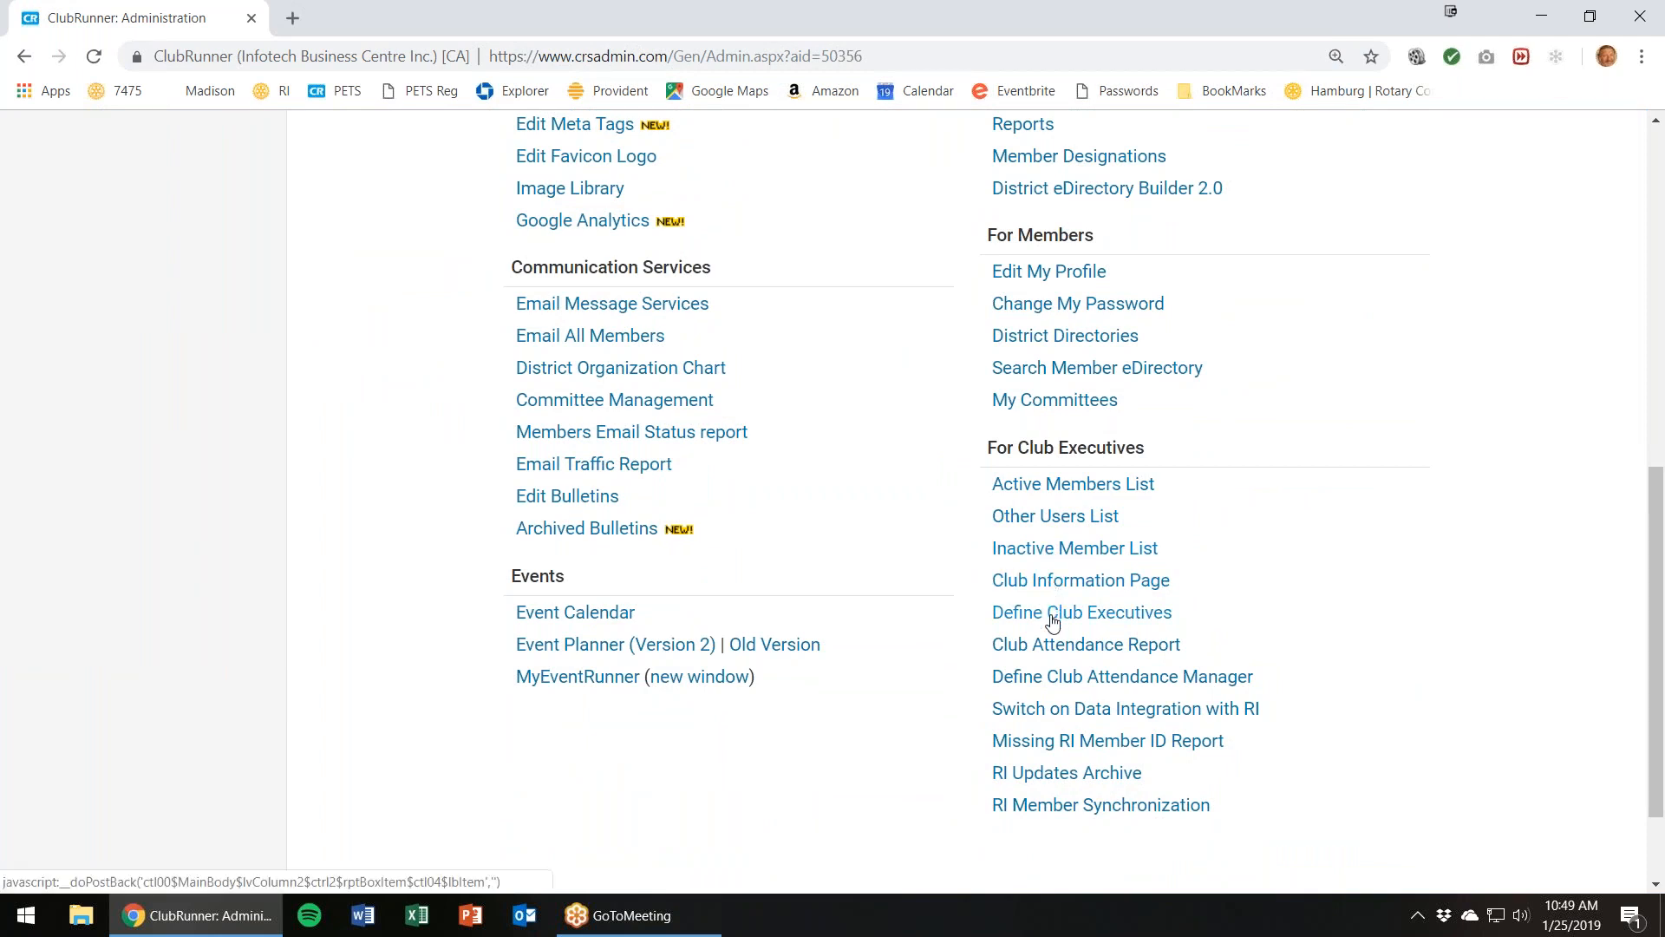
pyautogui.click(1098, 618)
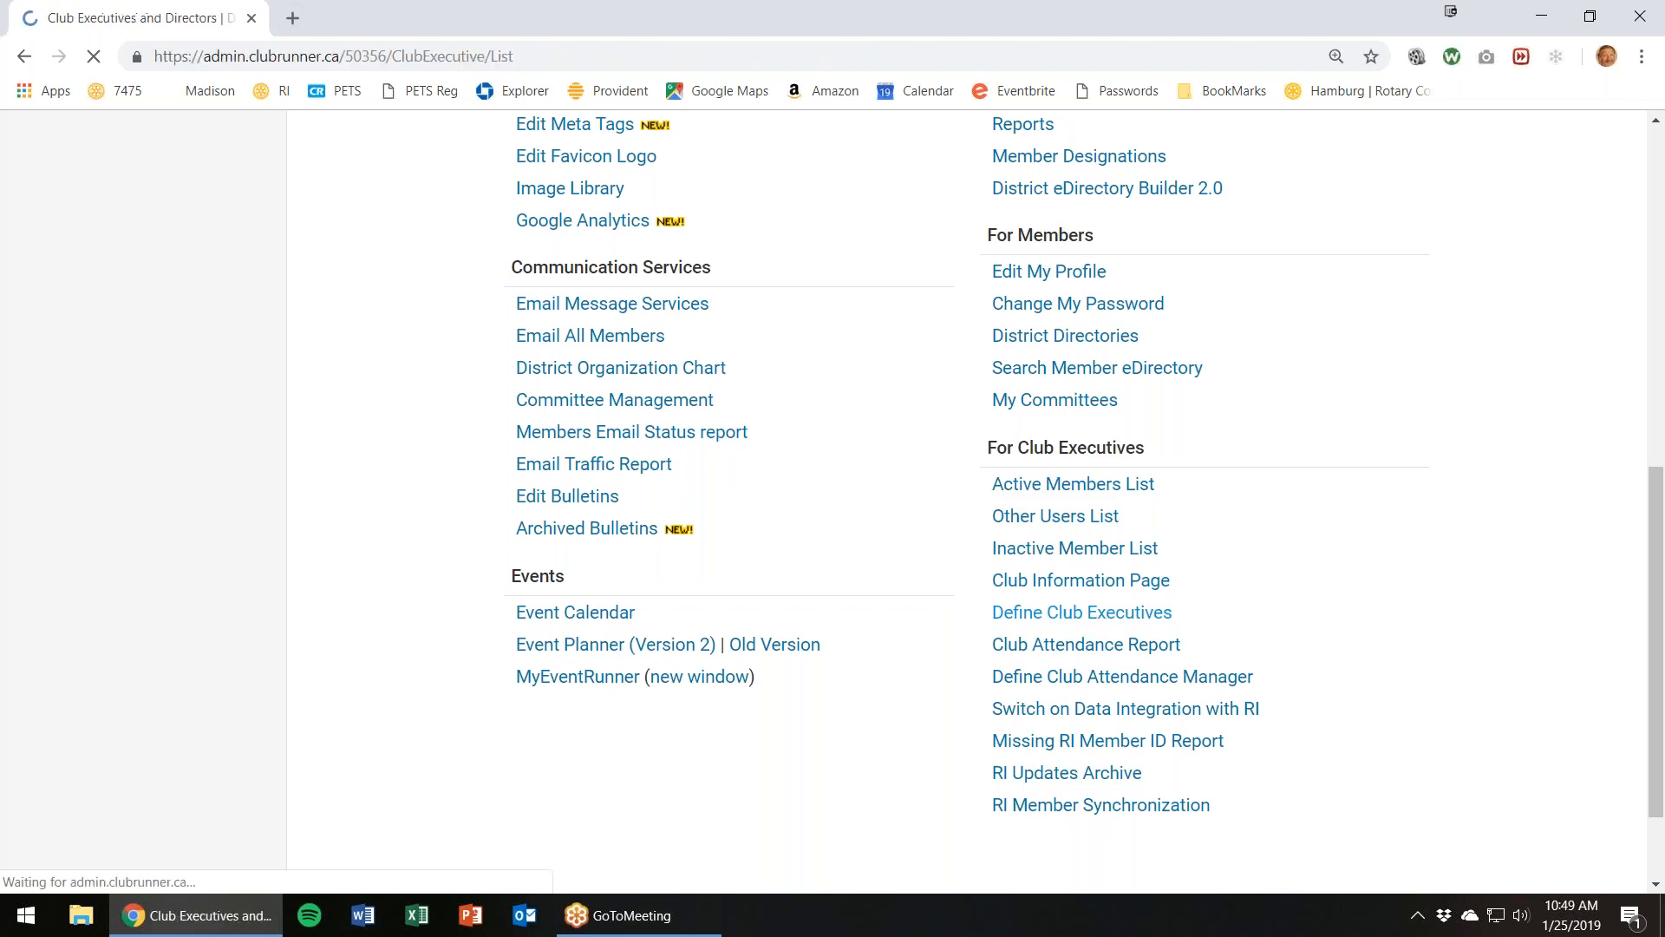
# Step: Review Madison's 2018–19 executives and directors and advance the list to the 2019–20 year
pyautogui.scroll(-3, 1069, 516)
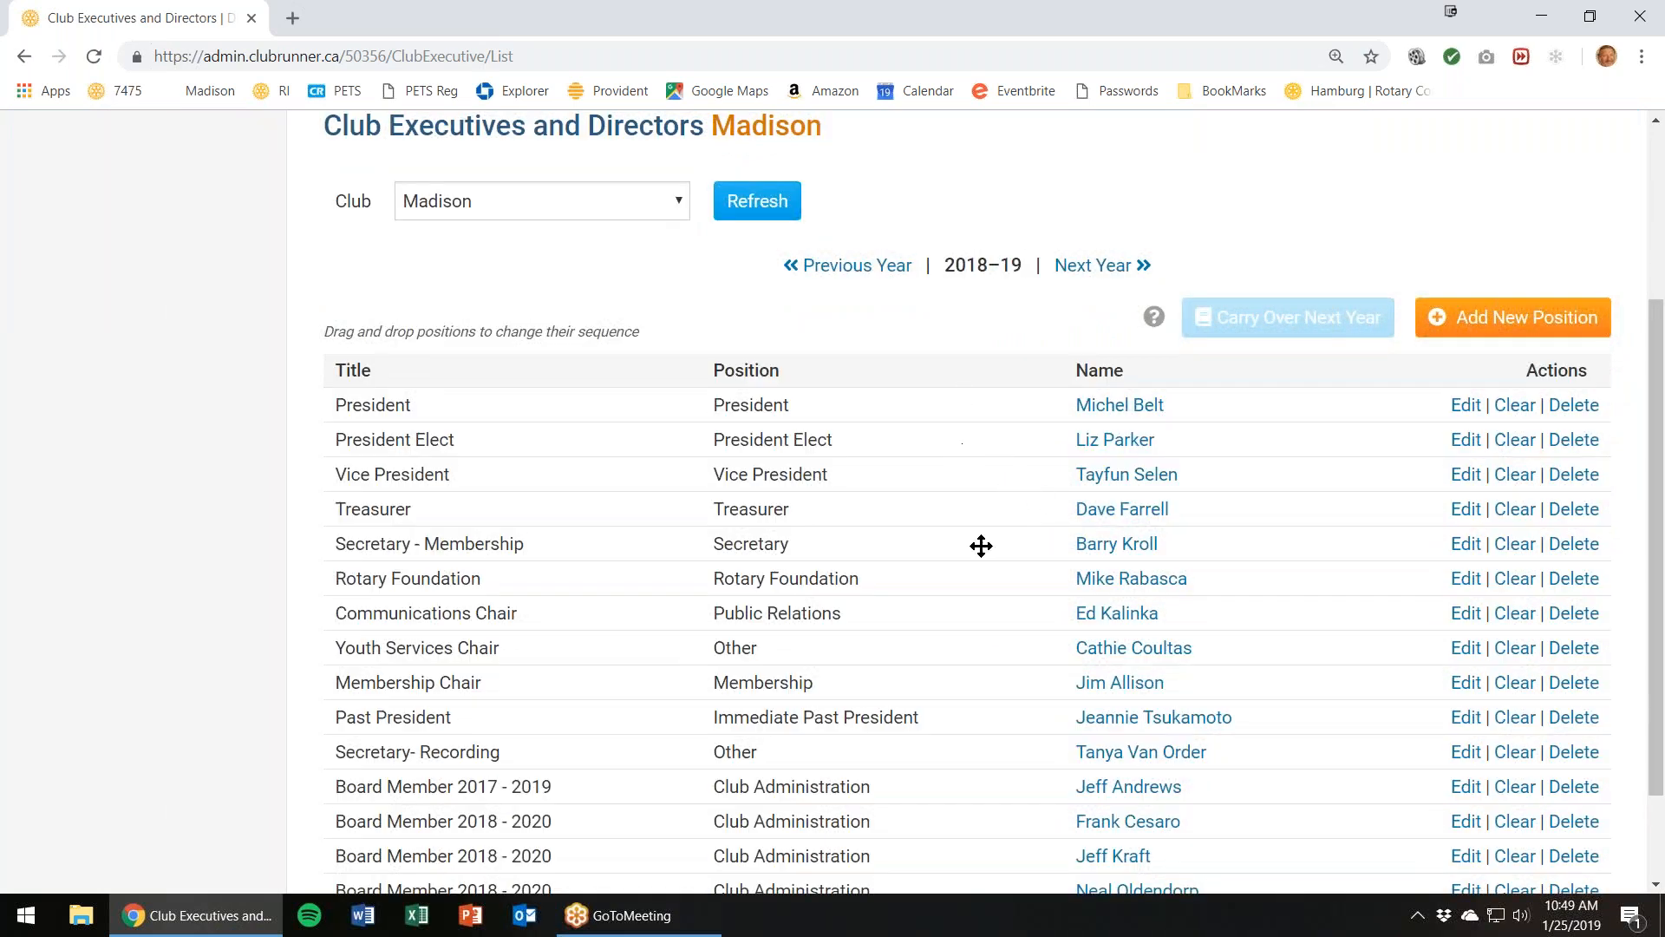
pyautogui.scroll(-1, 1025, 665)
pyautogui.scroll(-1, 1026, 668)
pyautogui.scroll(1, 1030, 665)
pyautogui.scroll(-1, 1031, 664)
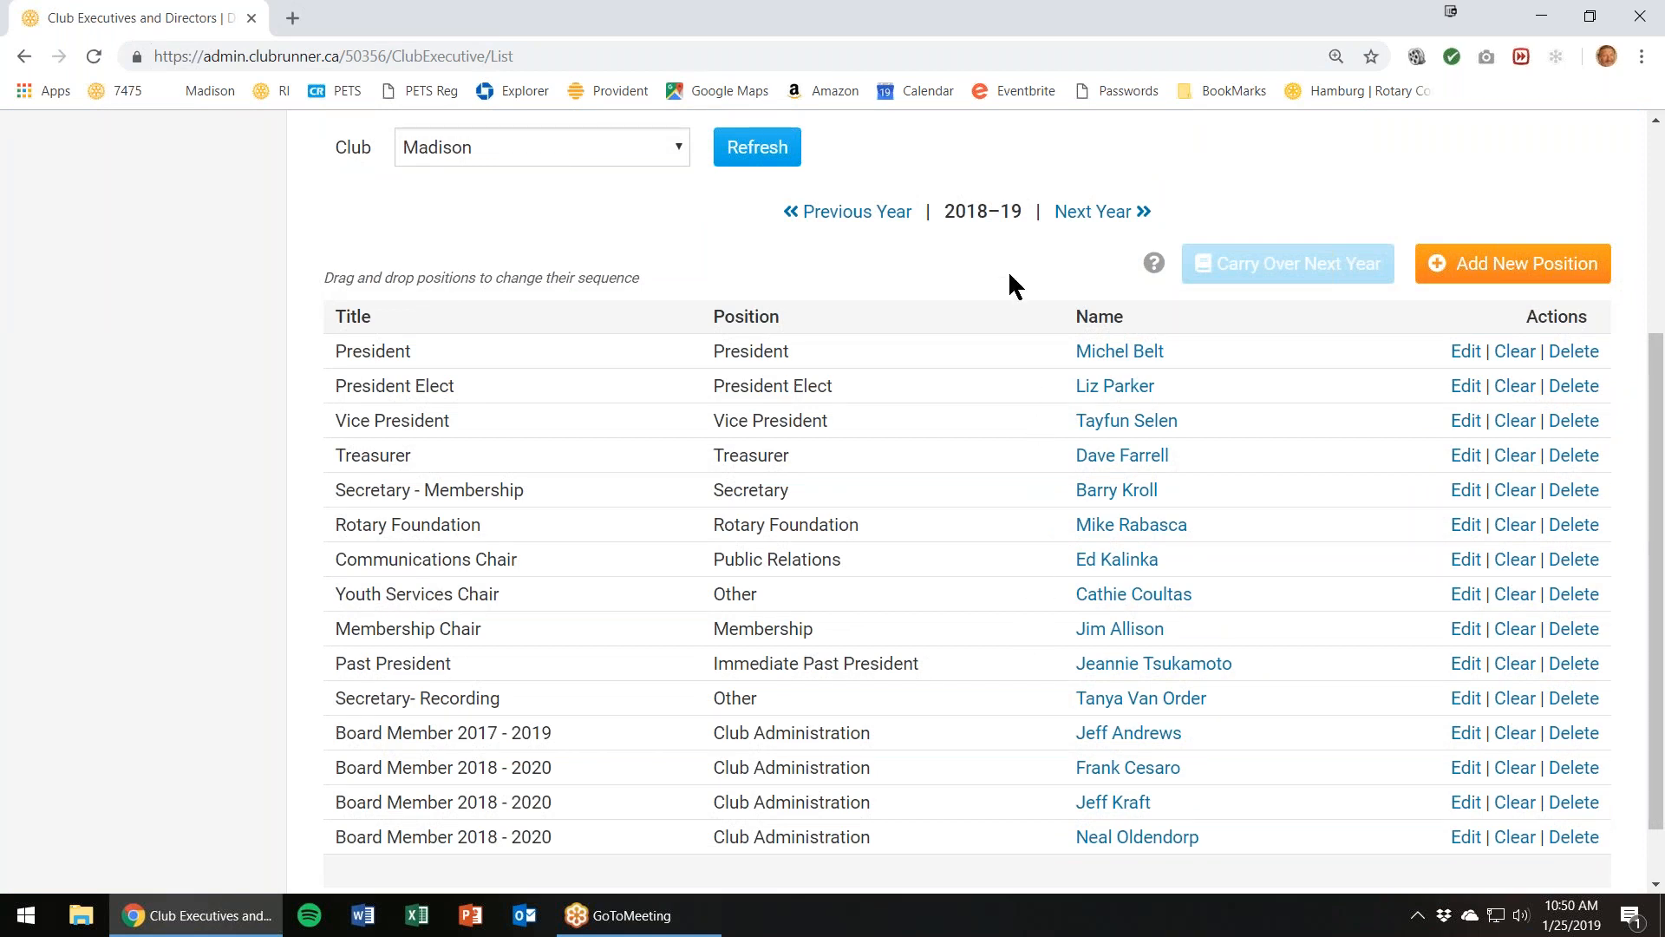
pyautogui.click(1099, 213)
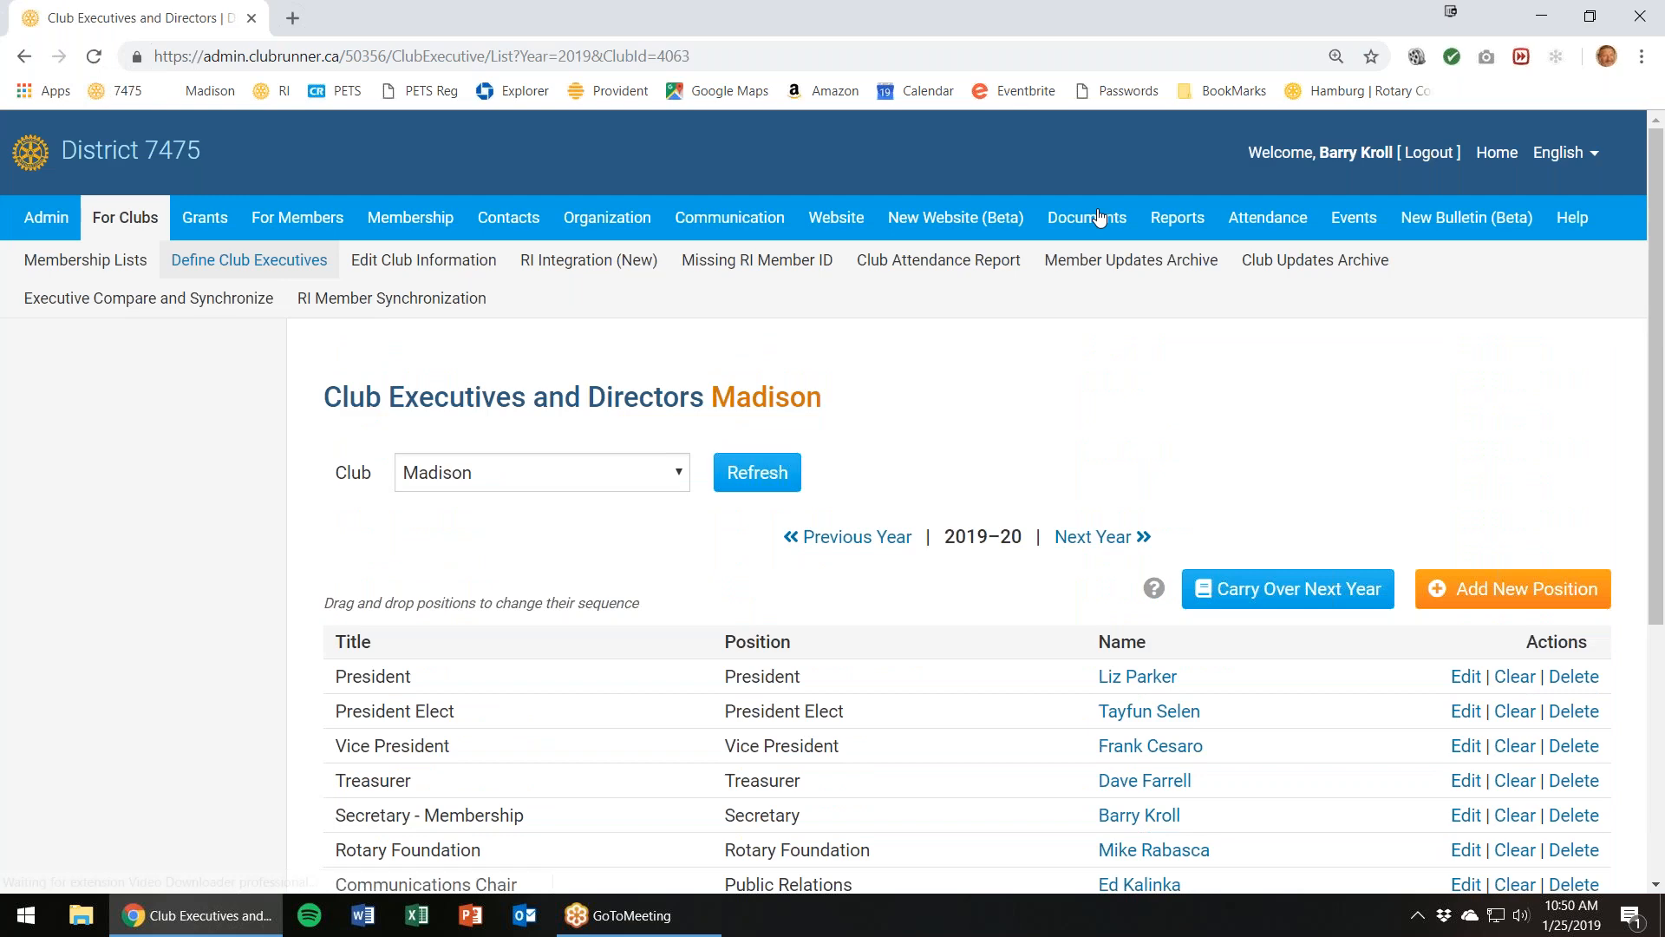
pyautogui.scroll(-3, 1107, 287)
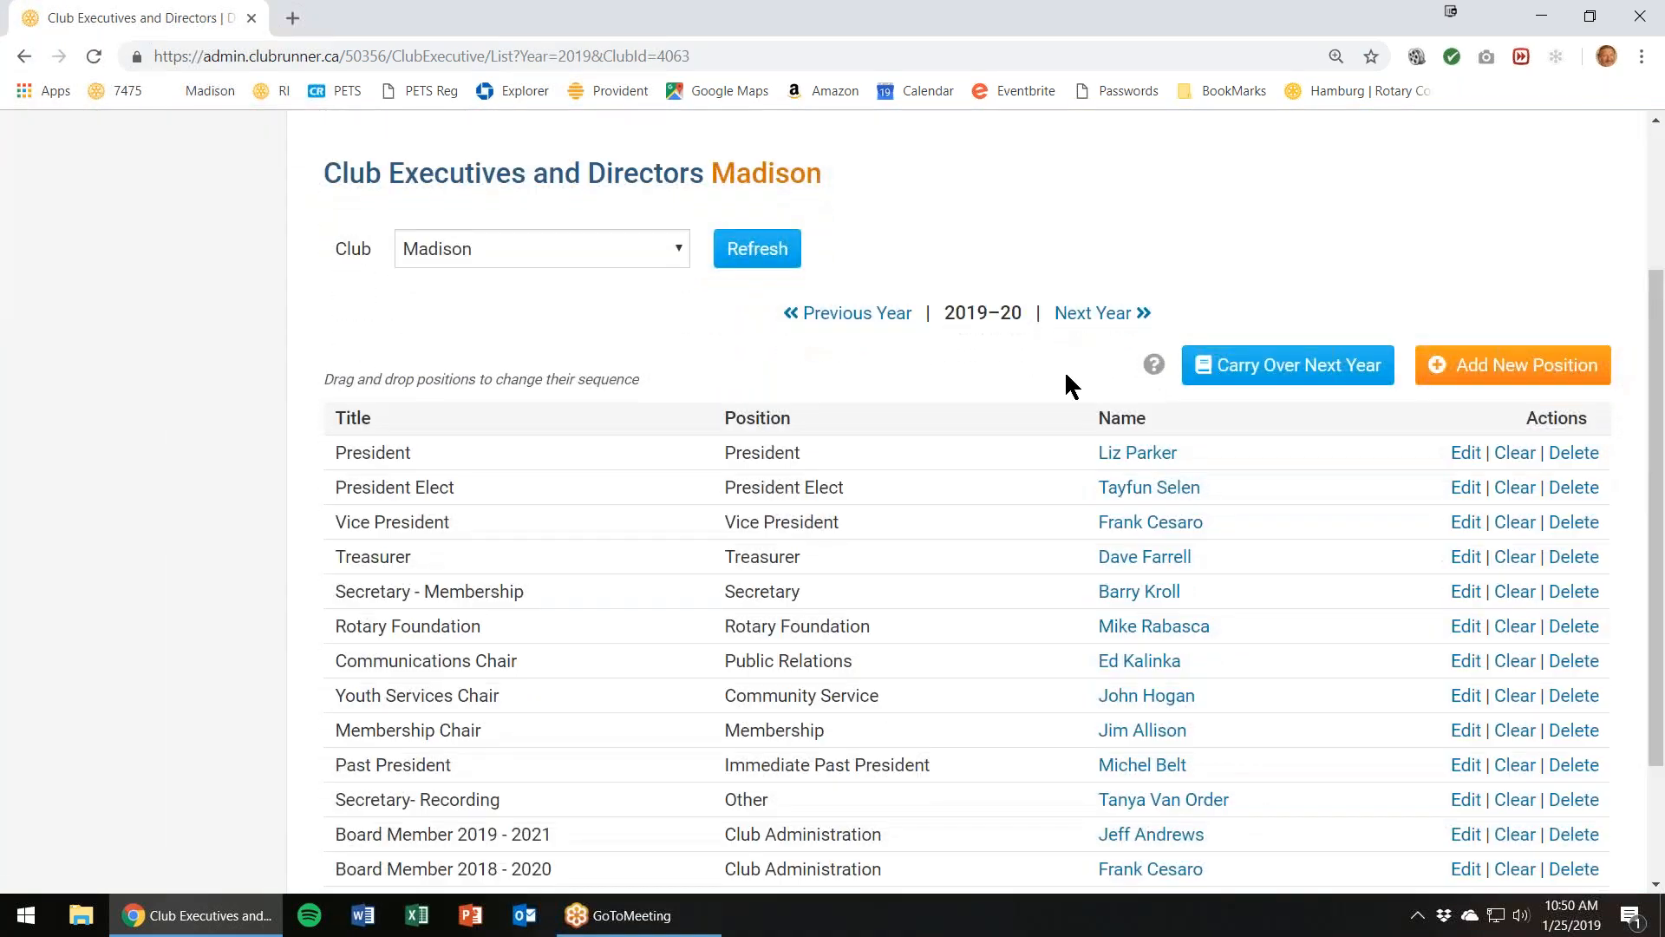
pyautogui.scroll(-2, 1056, 417)
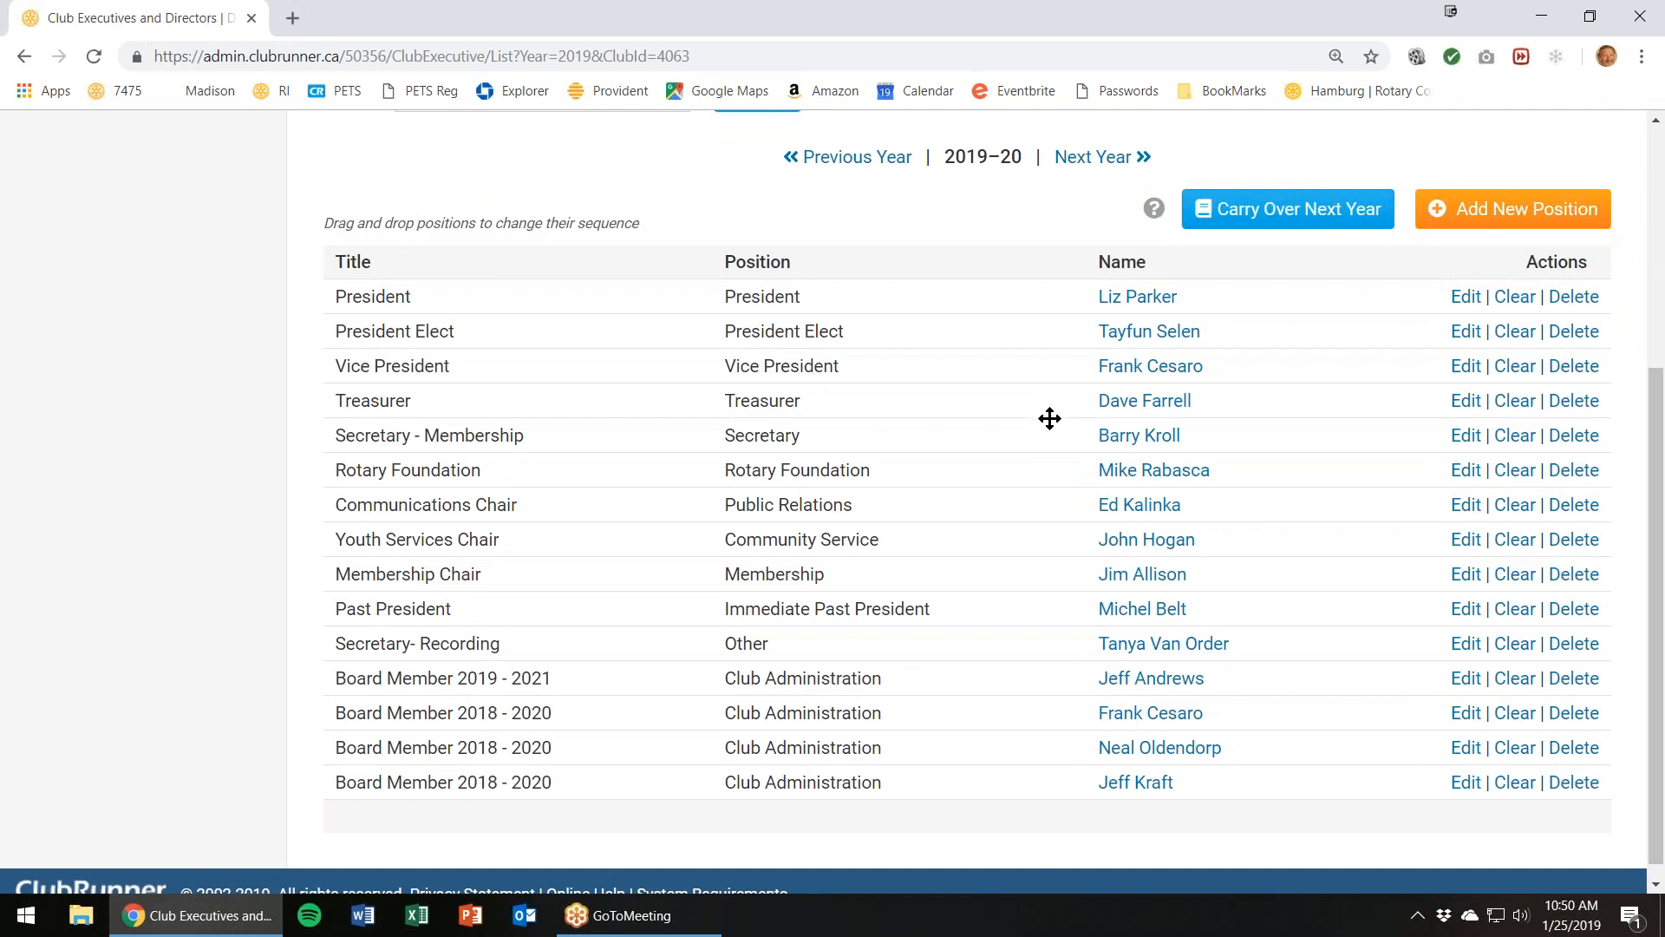
pyautogui.scroll(1, 1059, 384)
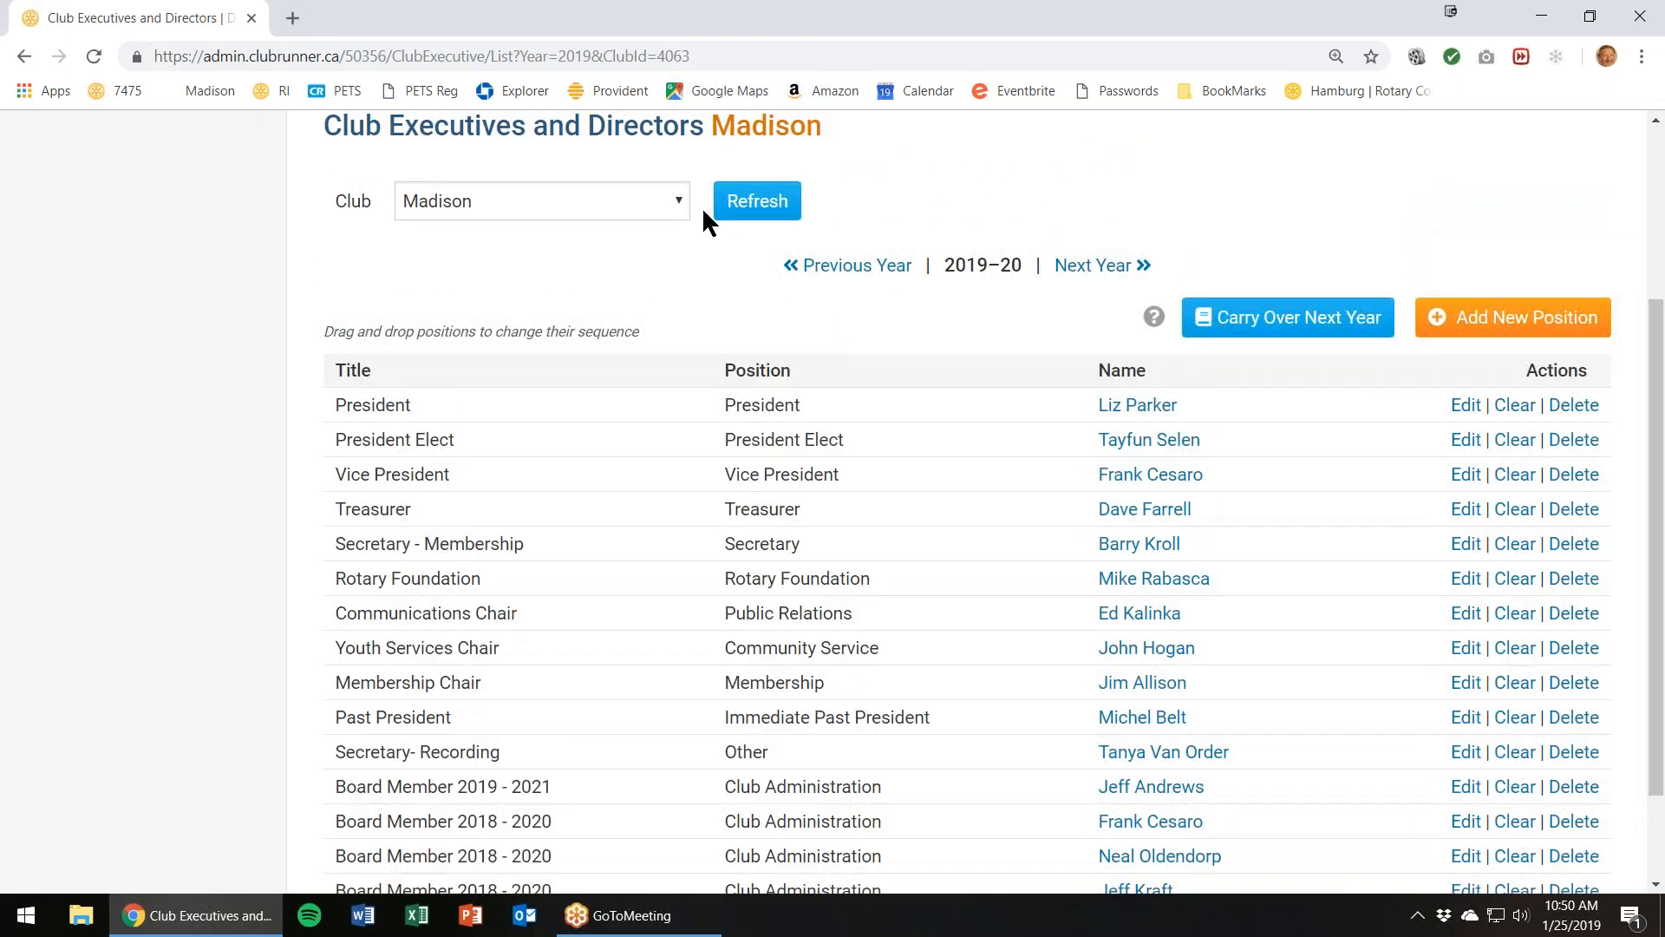
# Step: Switch the 2019–20 executives list to the Maplewood club
pyautogui.click(679, 208)
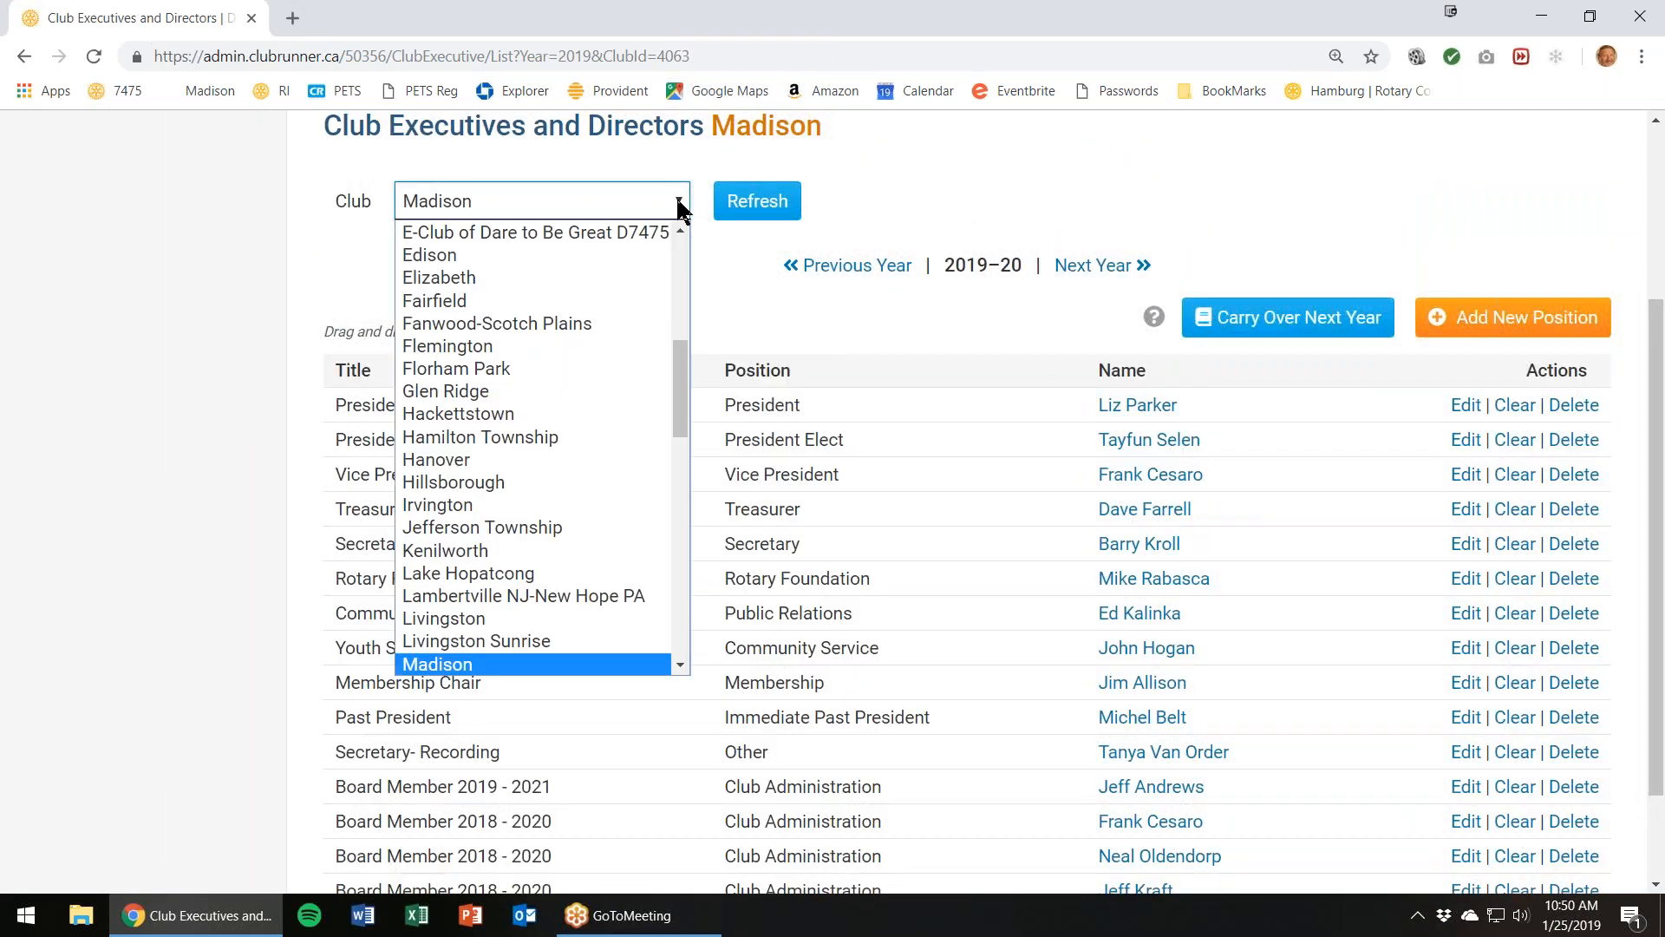
pyautogui.scroll(-1, 635, 281)
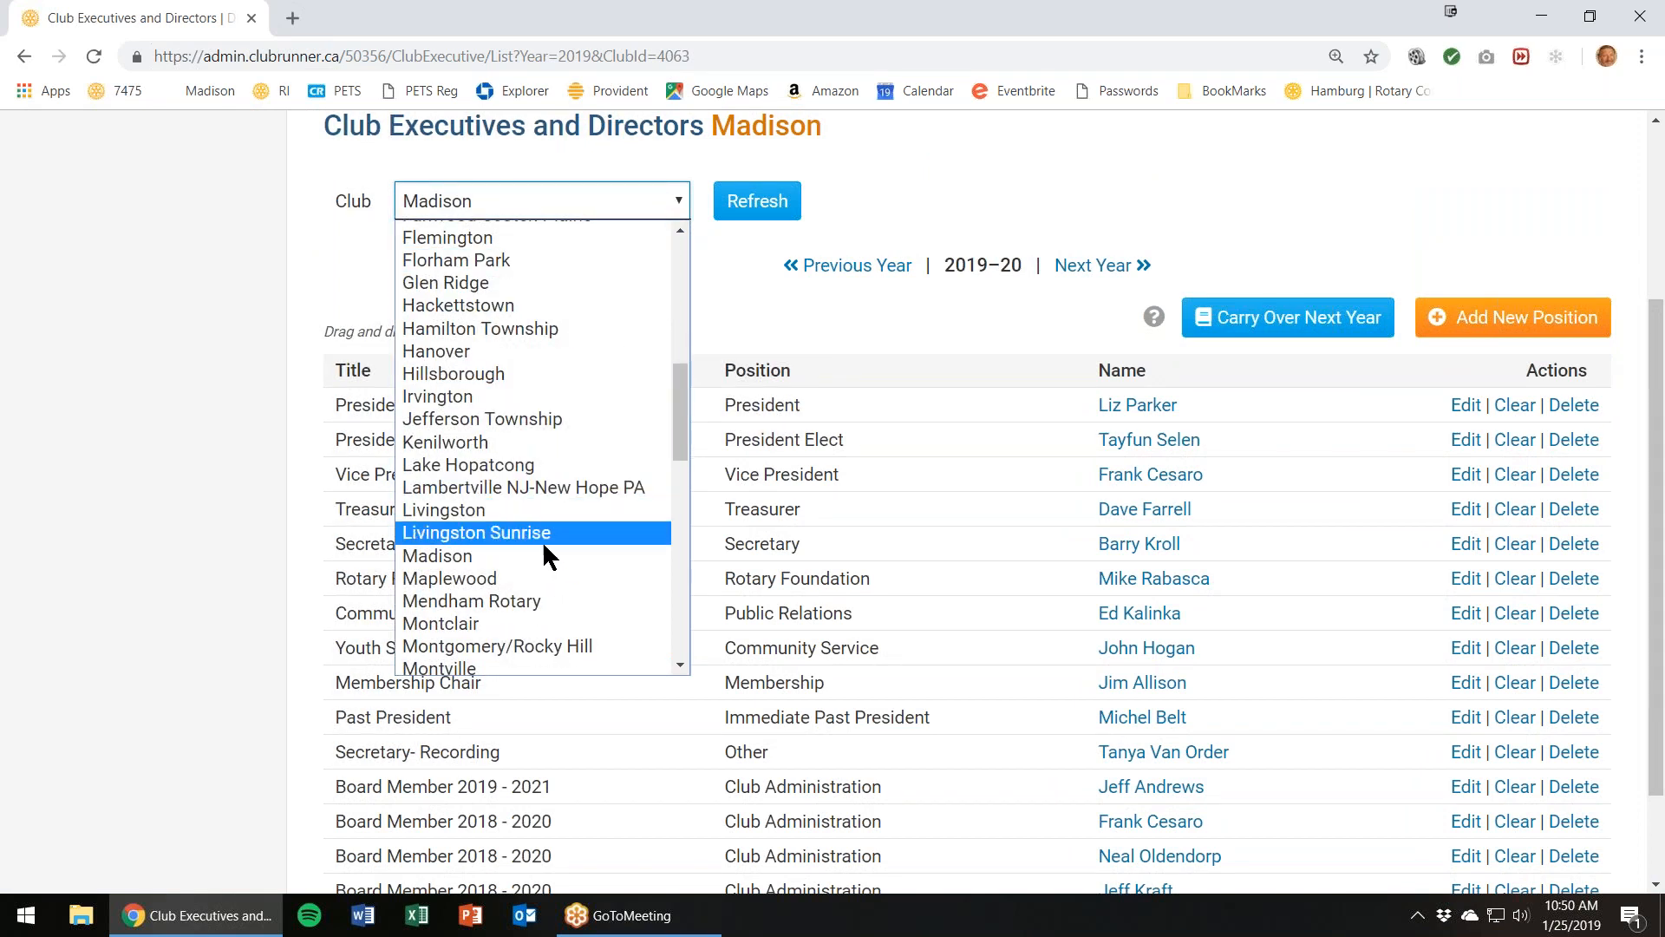
pyautogui.click(534, 581)
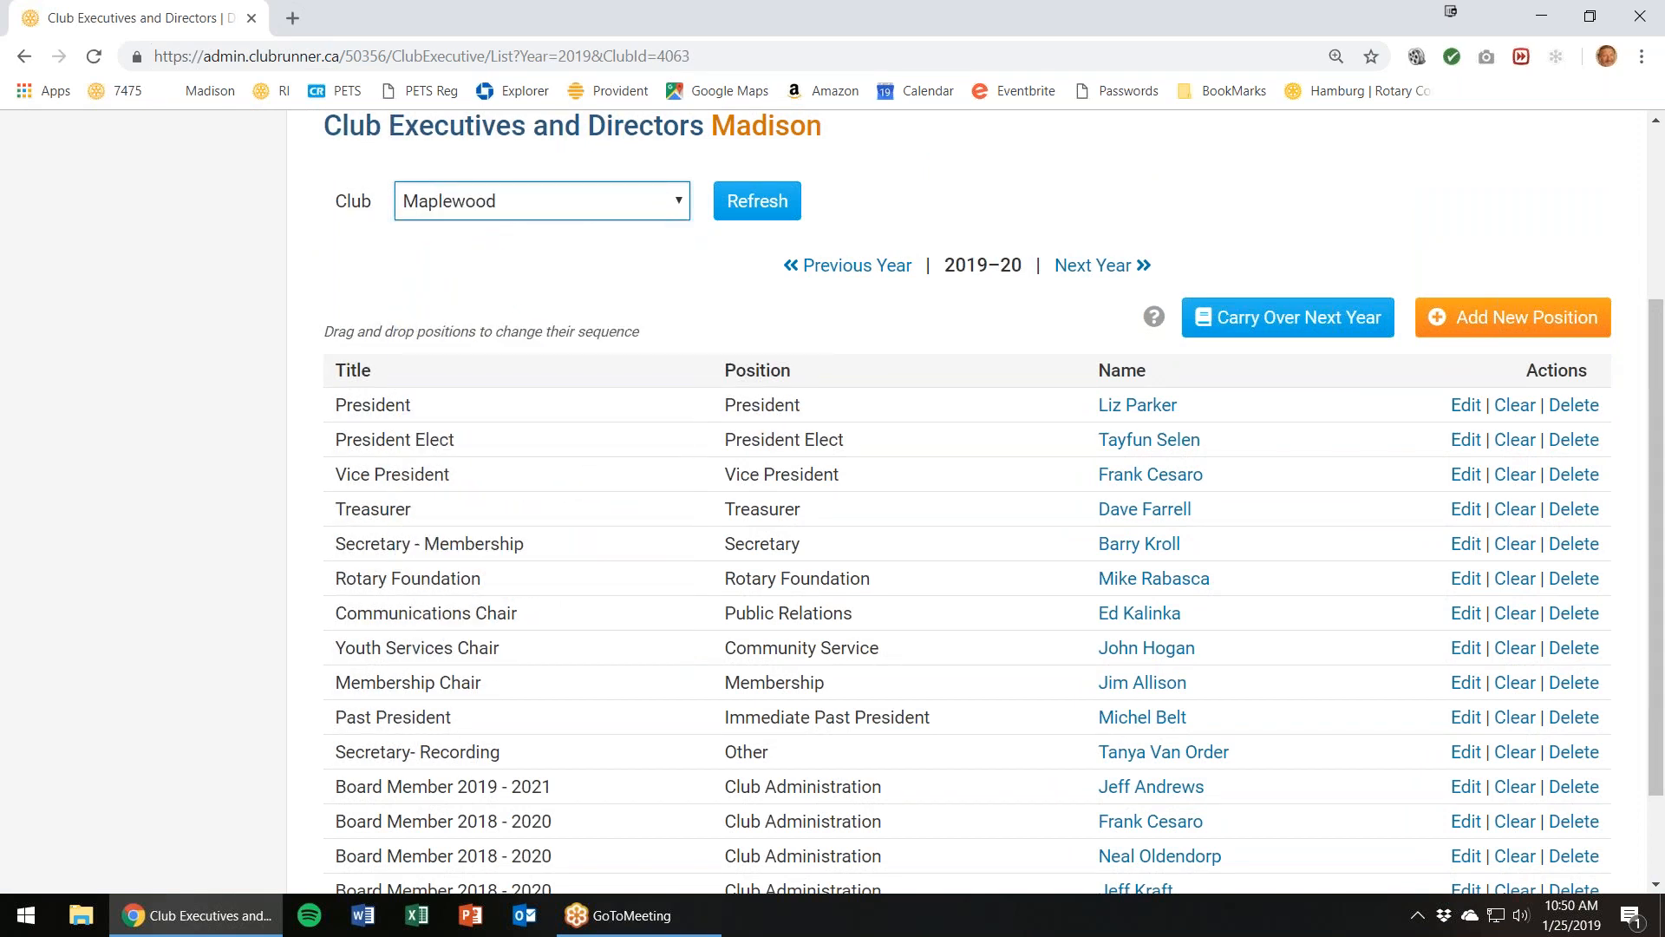
pyautogui.click(757, 201)
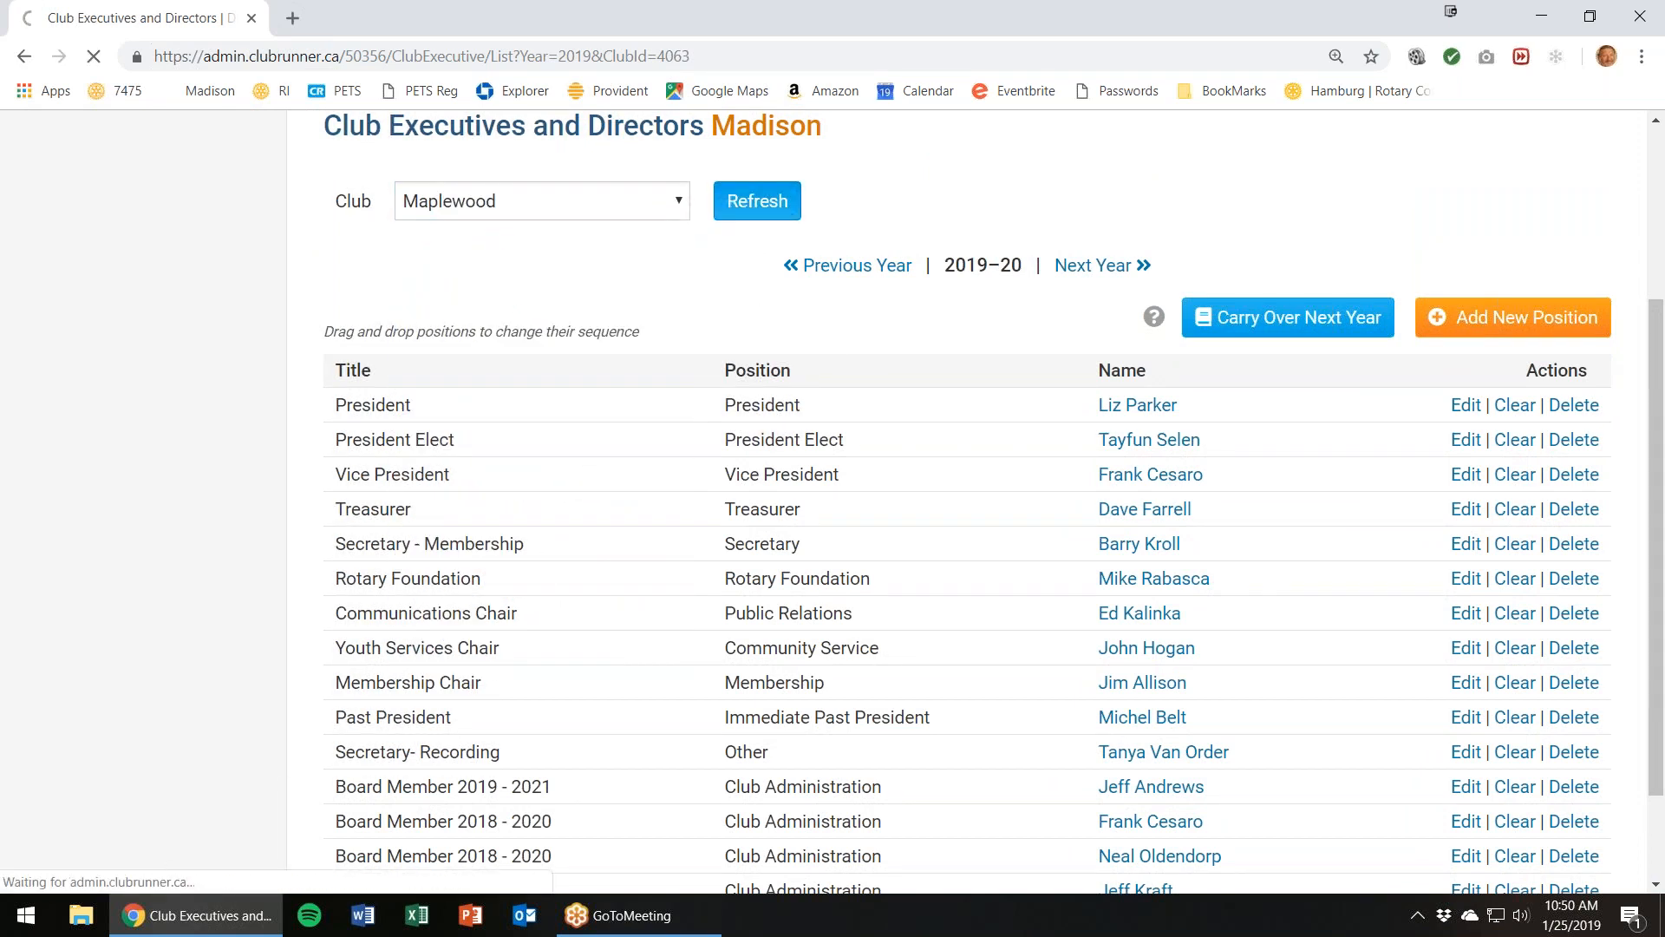
# Step: Delete the Speakers Chair position from Maplewood's 2019–20 executives and directors
pyautogui.scroll(-1, 744, 481)
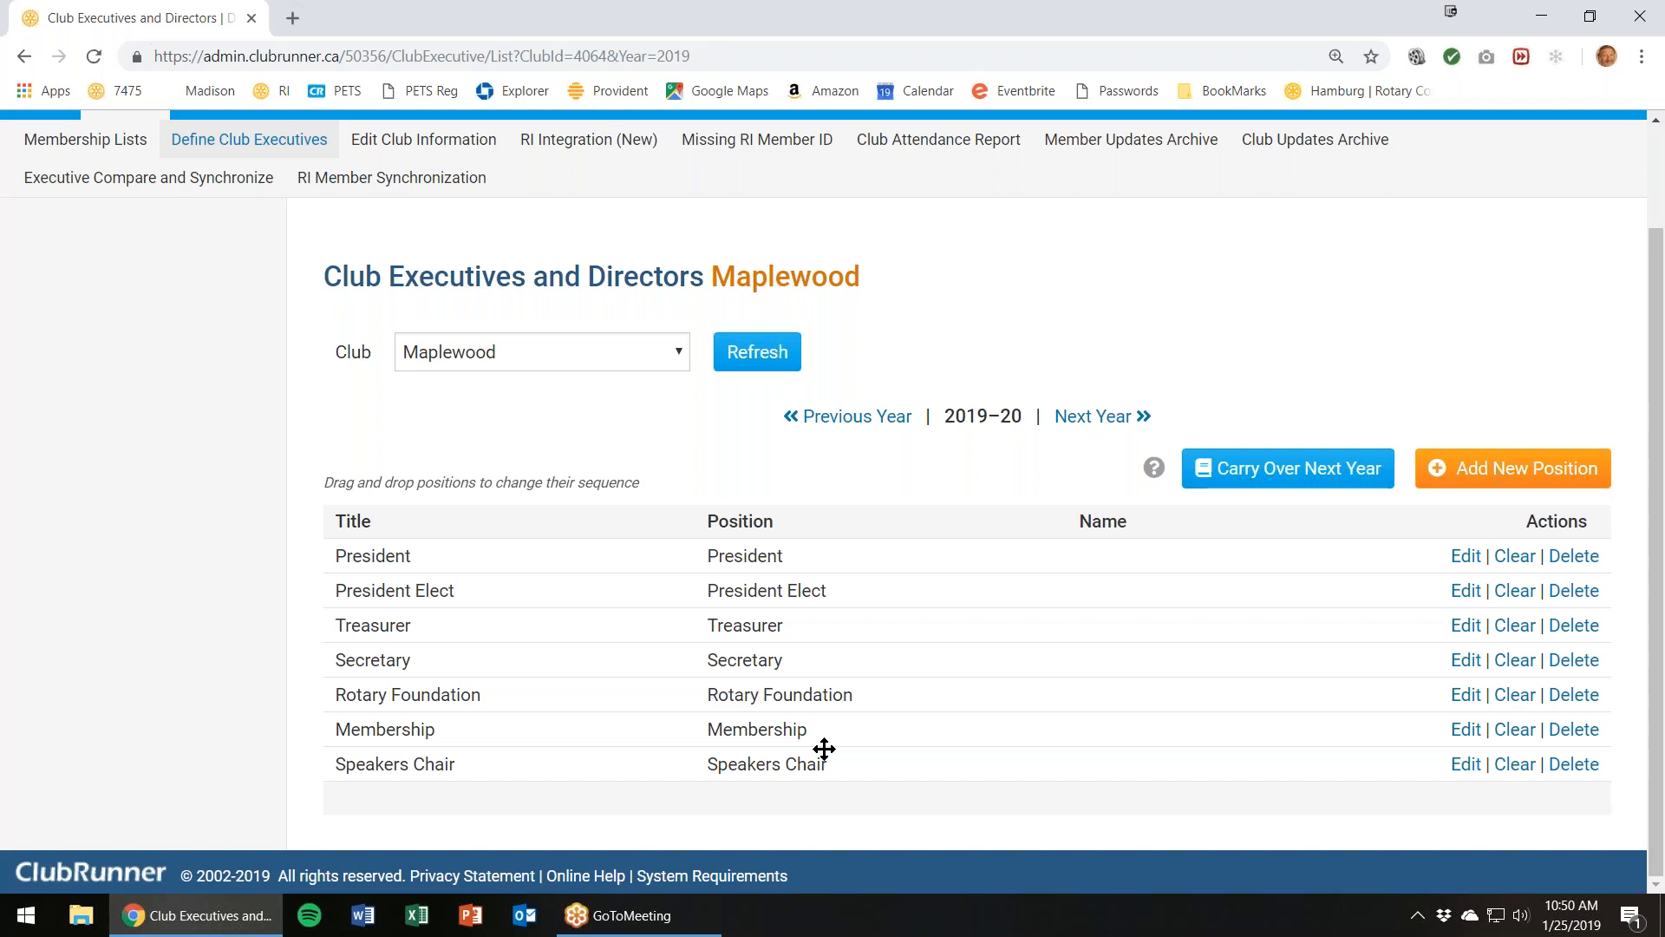
pyautogui.click(1574, 768)
pyautogui.click(939, 181)
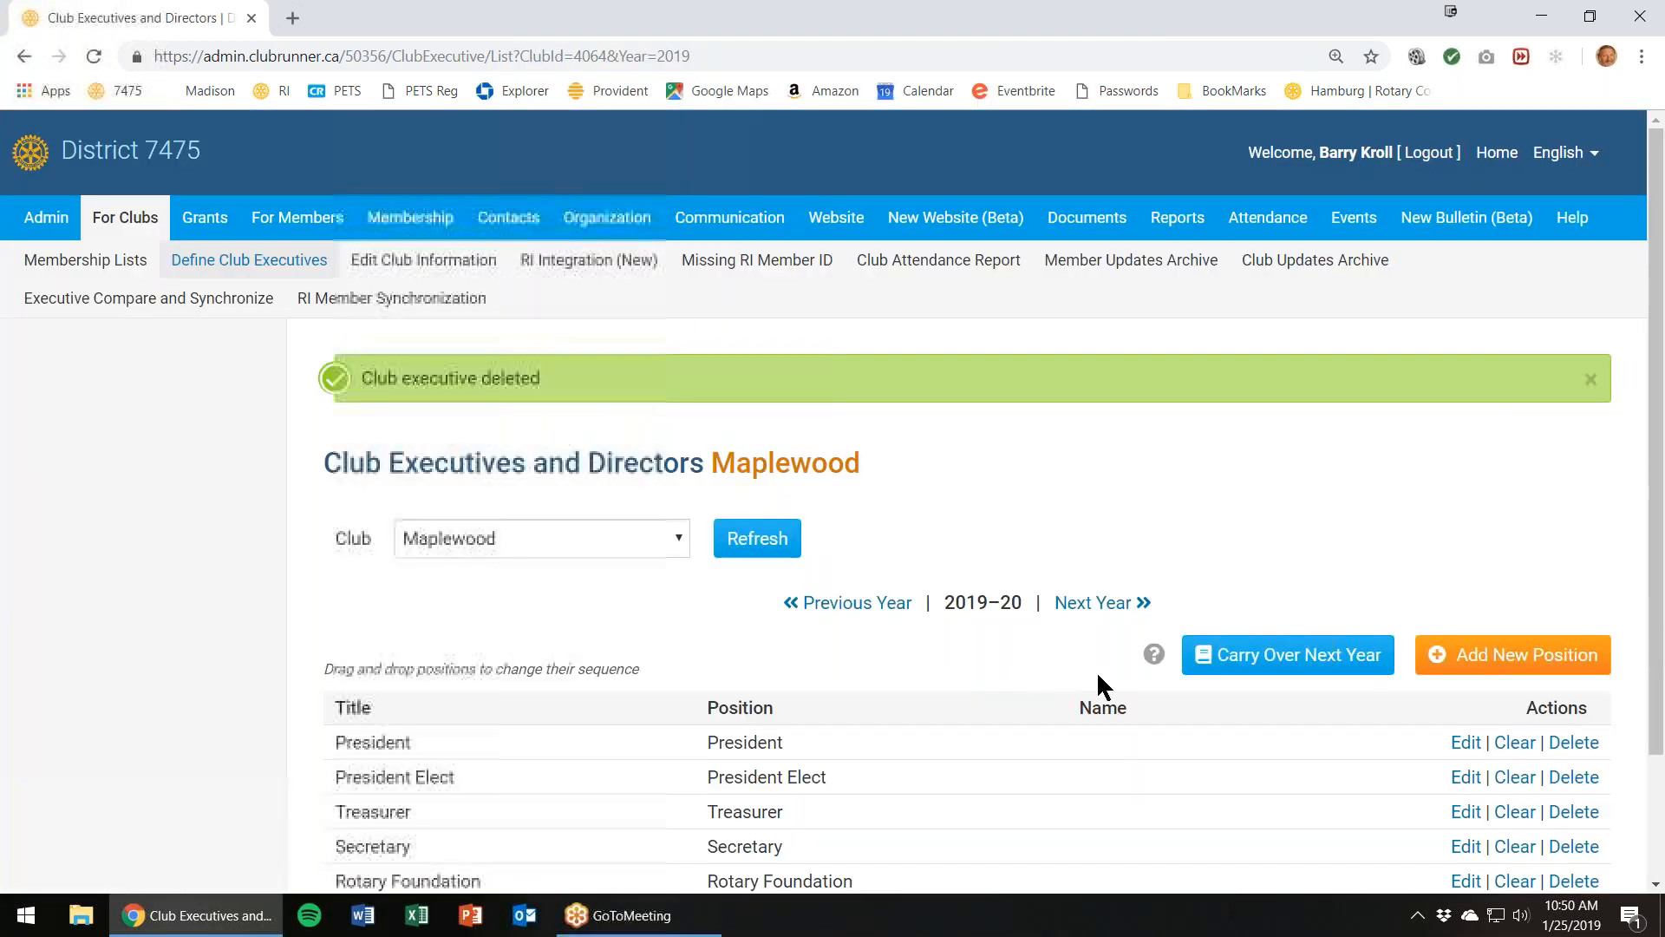
# Step: Assign a member from the club roster to Maplewood's 2019–20 President position and save it
pyautogui.scroll(-2, 1143, 685)
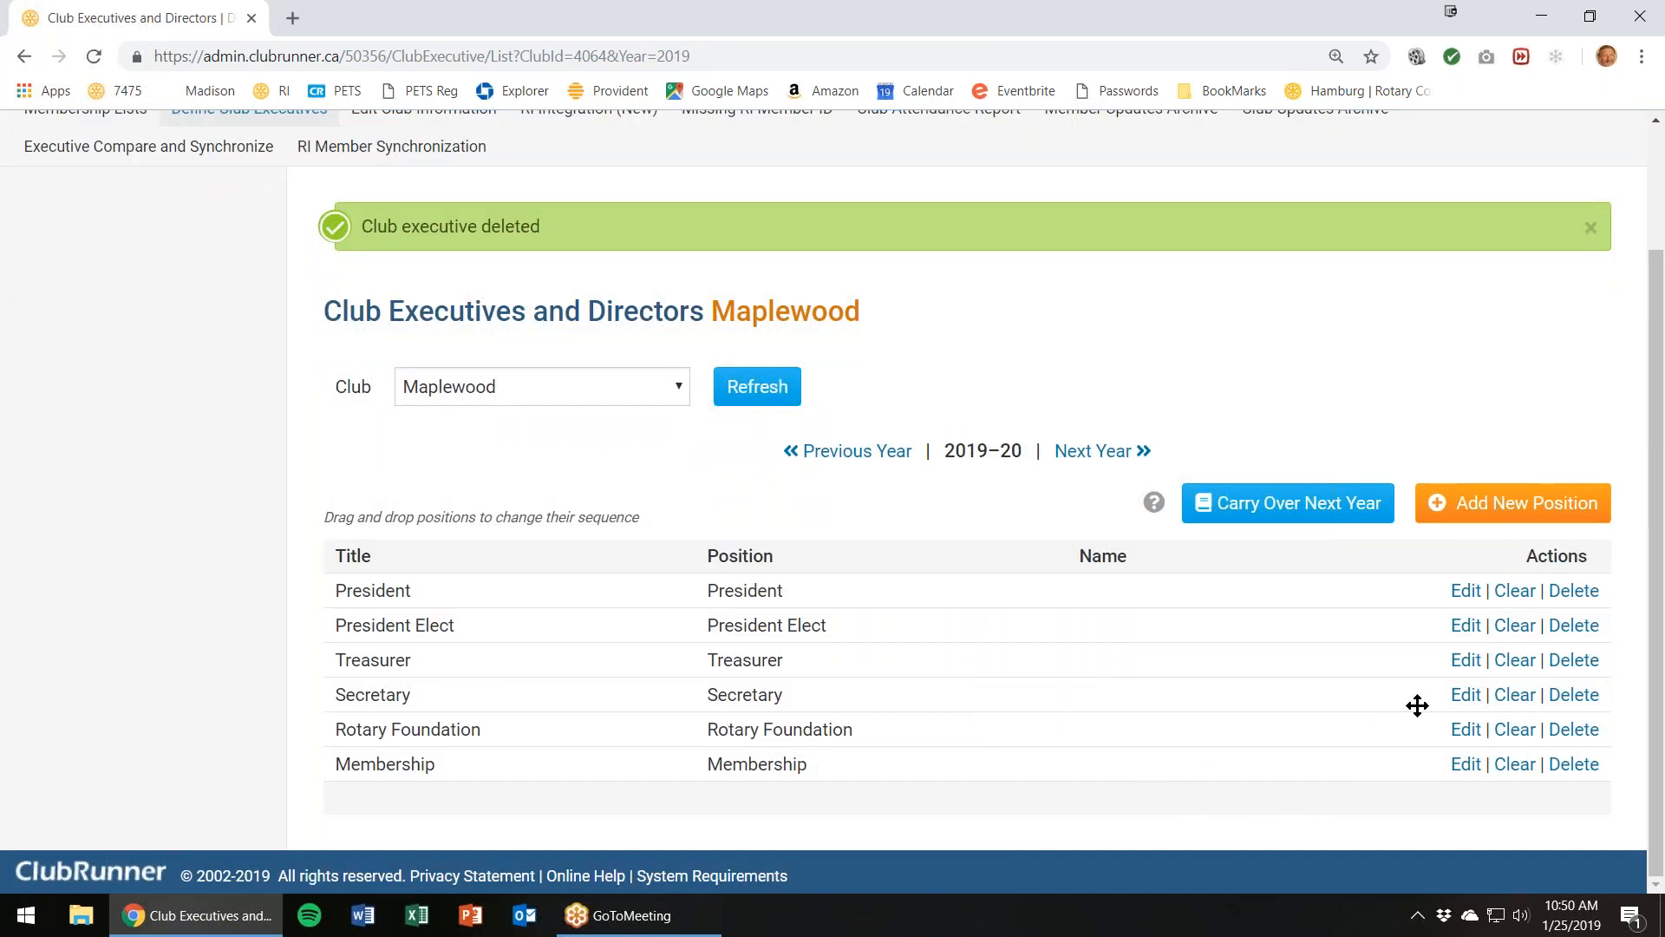
pyautogui.click(1465, 593)
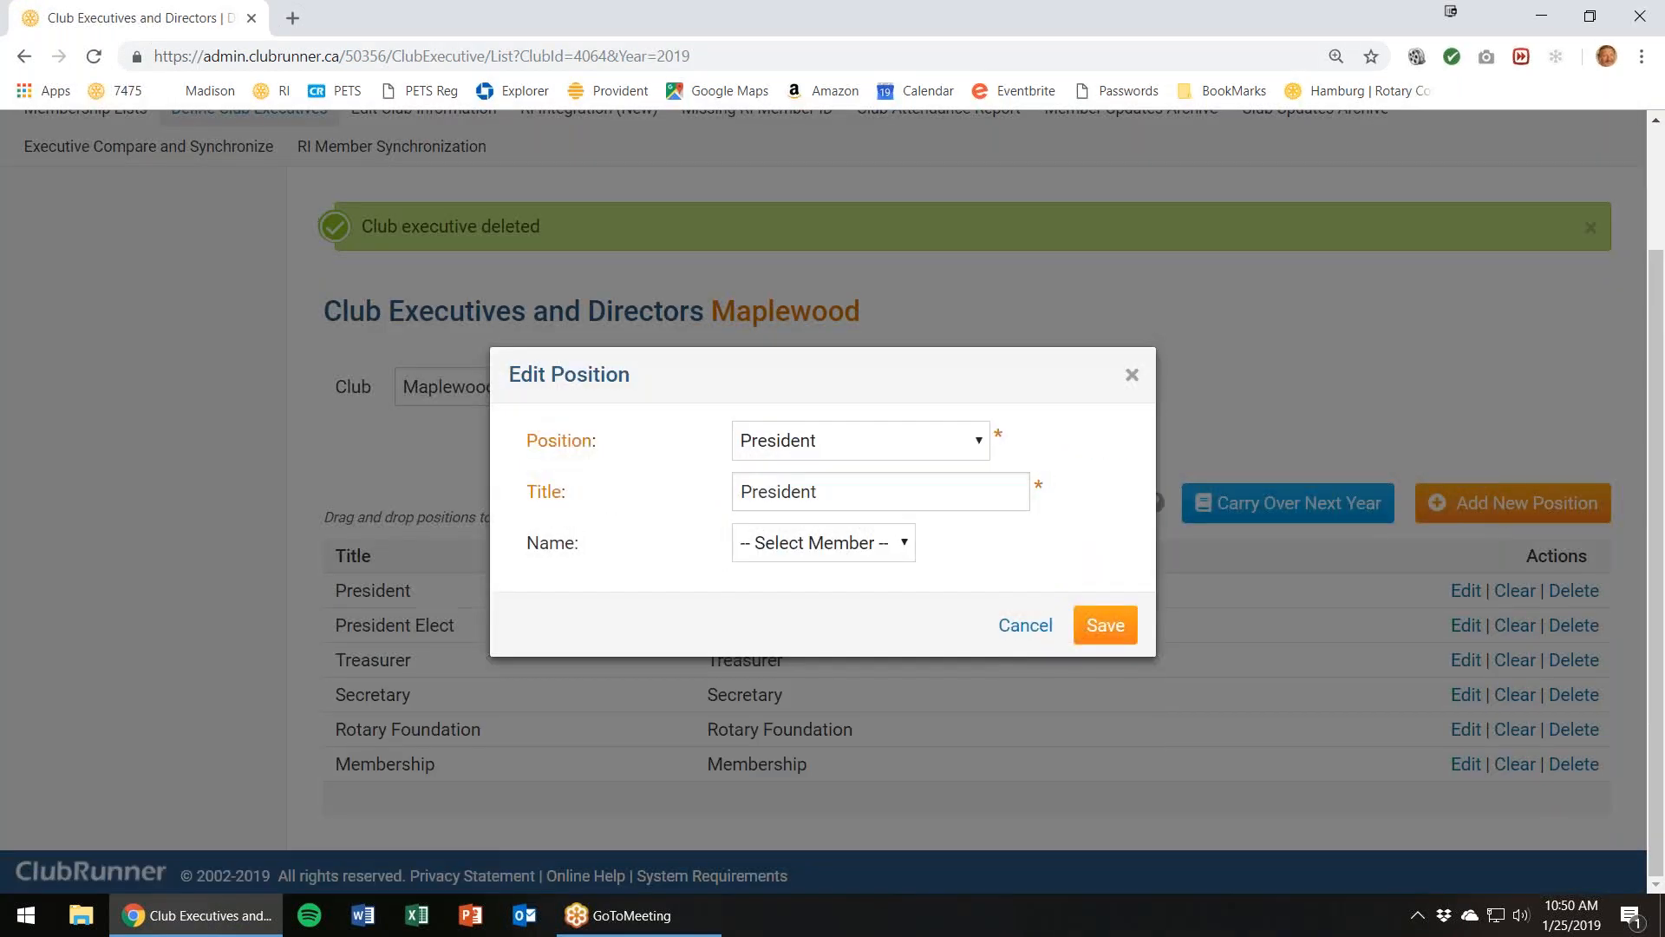
pyautogui.click(906, 547)
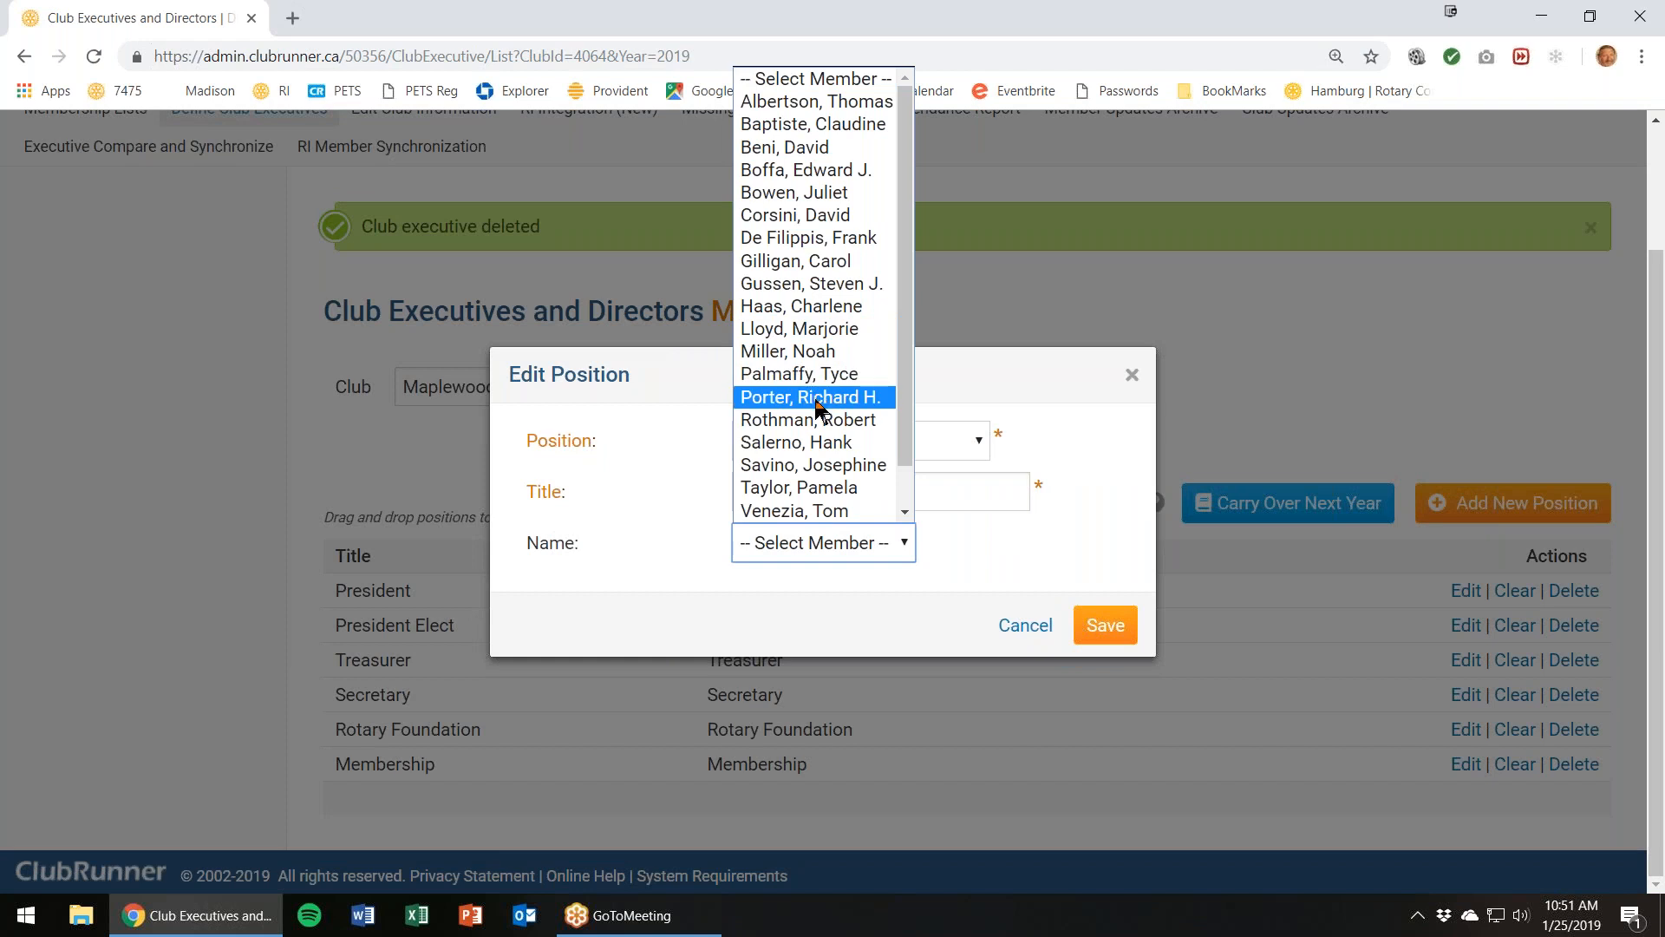
pyautogui.click(816, 397)
pyautogui.click(1107, 635)
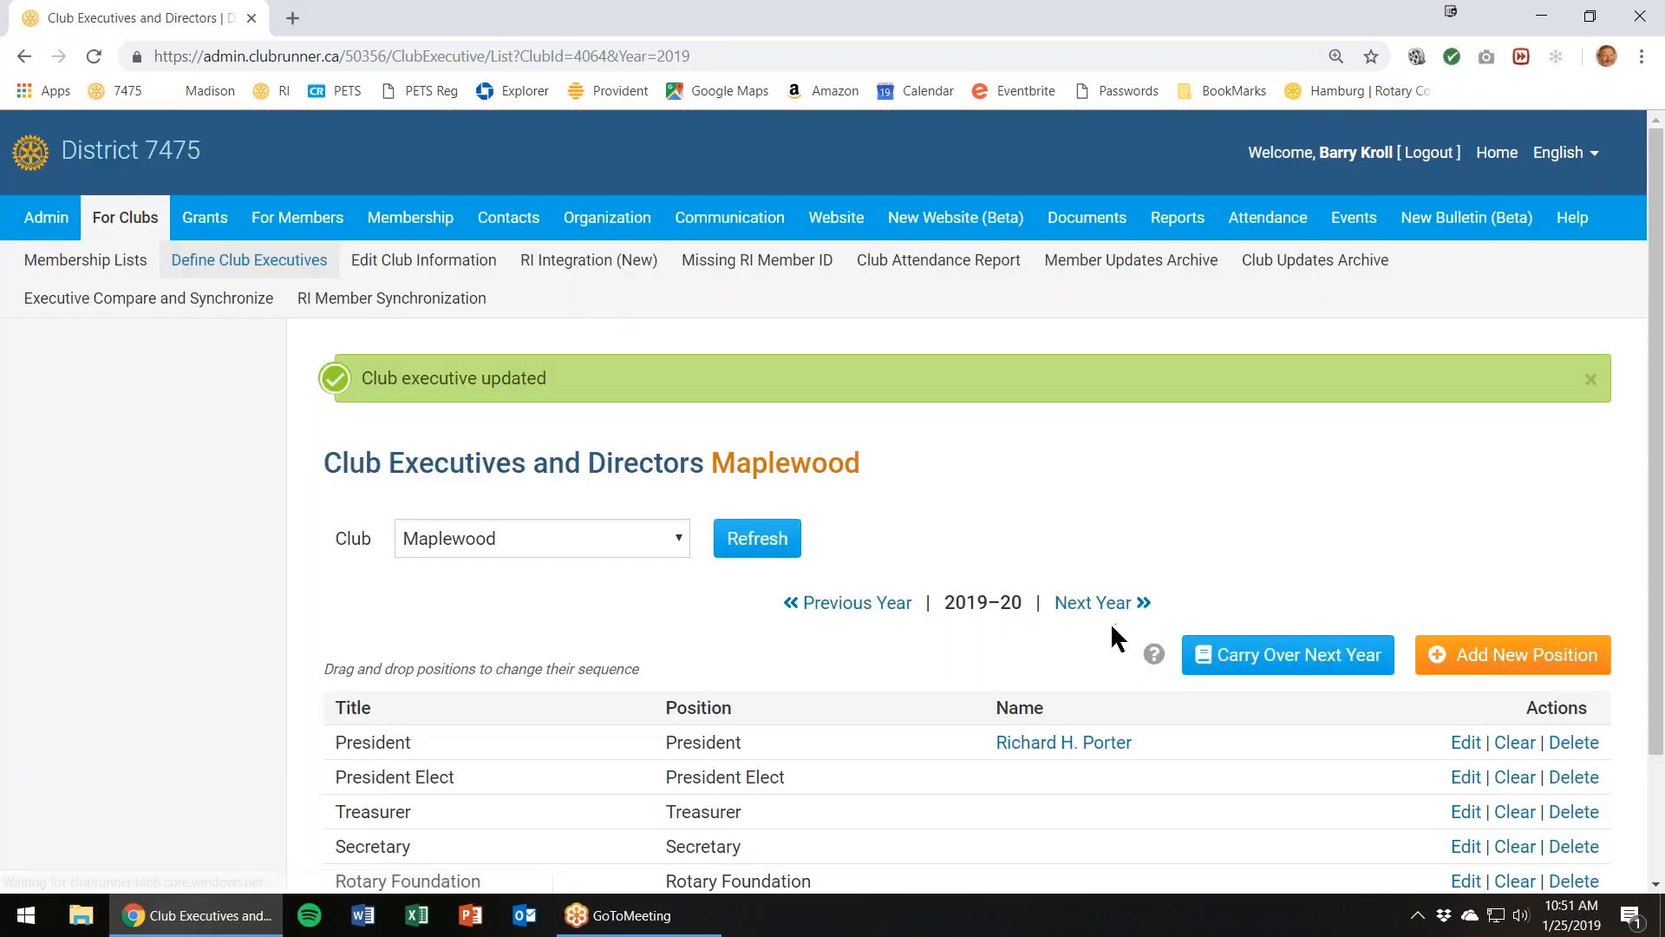
# Step: Assign a member from the club roster to Maplewood's 2019–20 President Elect position and save it
pyautogui.scroll(-2, 1117, 613)
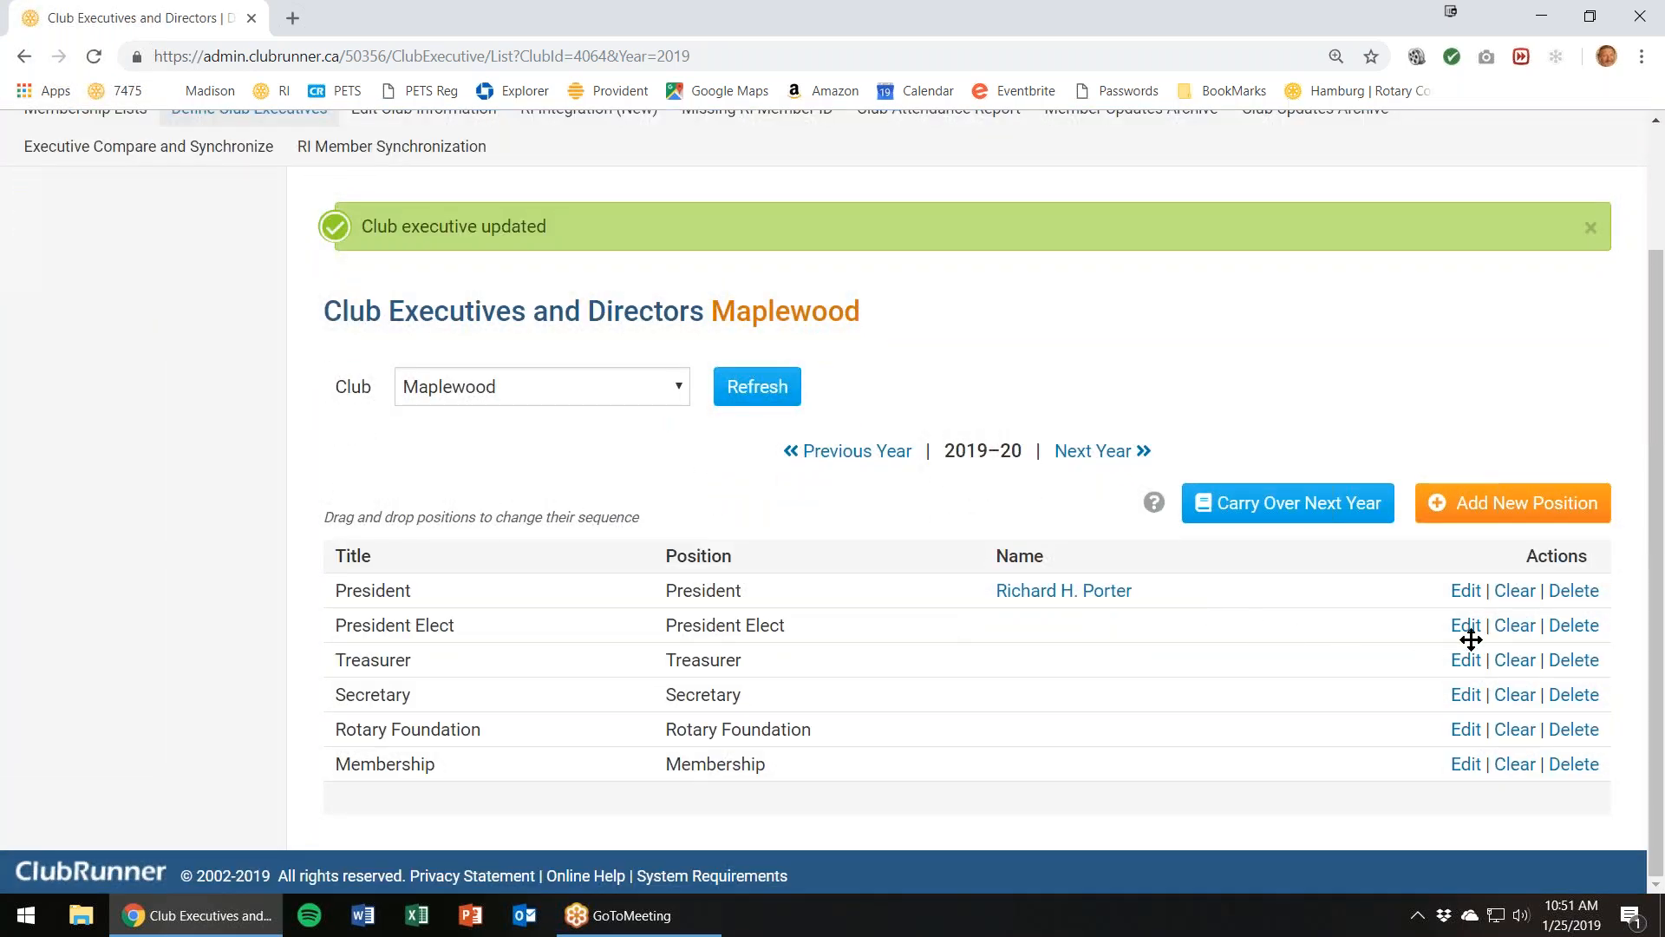
pyautogui.click(1467, 625)
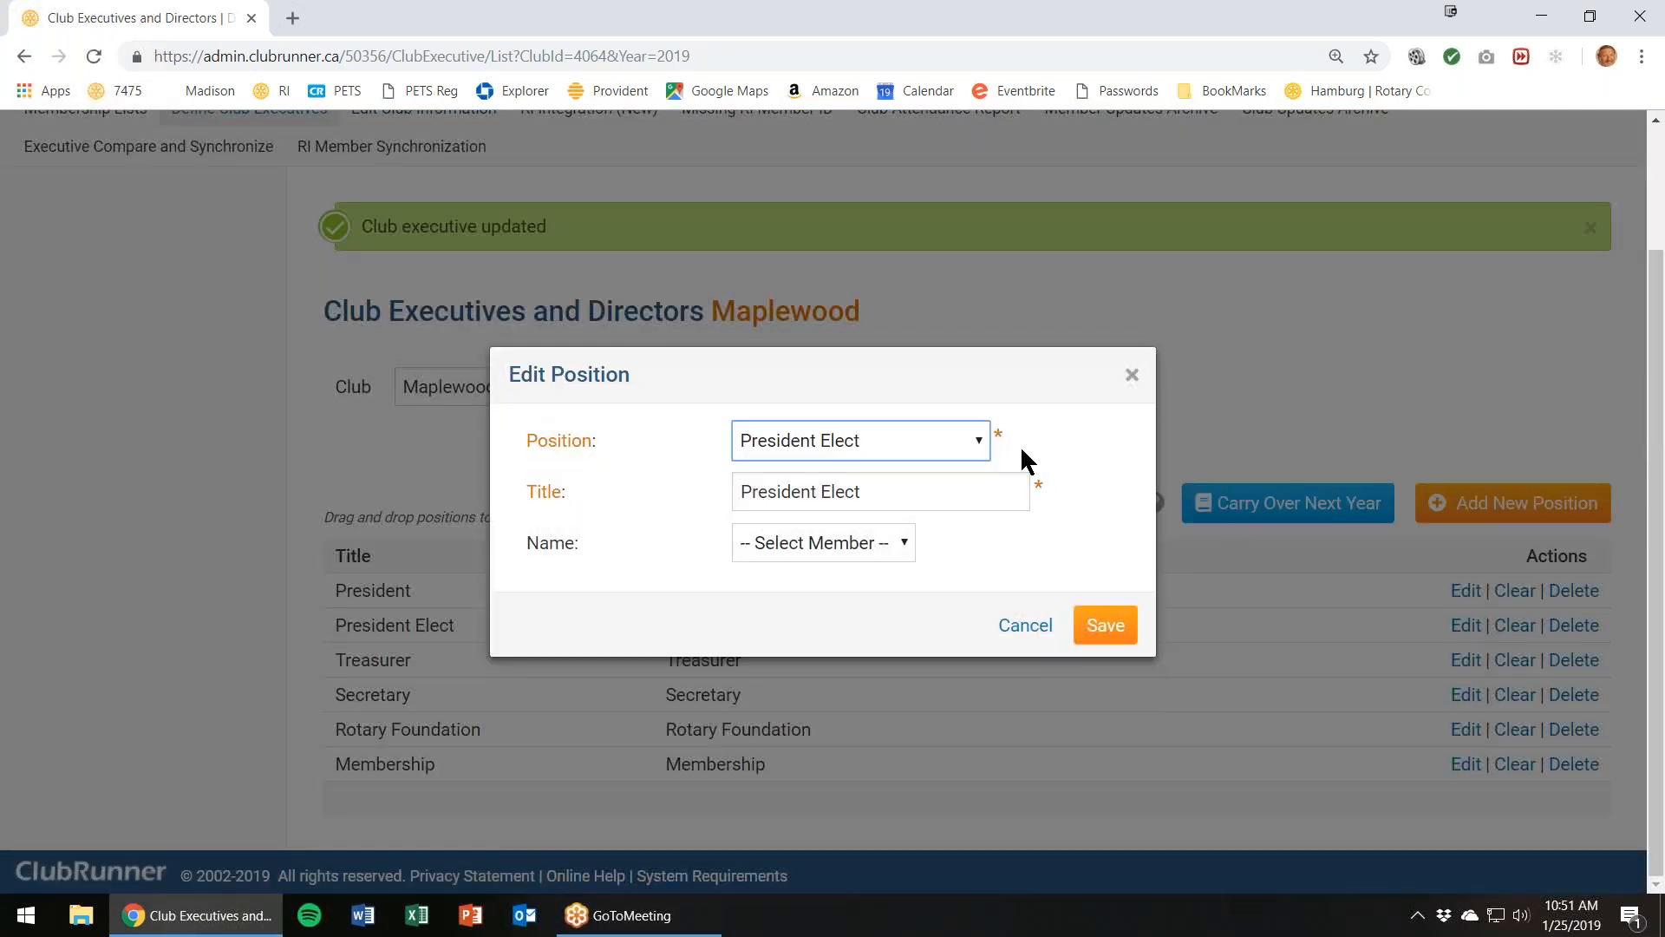
pyautogui.click(905, 545)
pyautogui.click(745, 381)
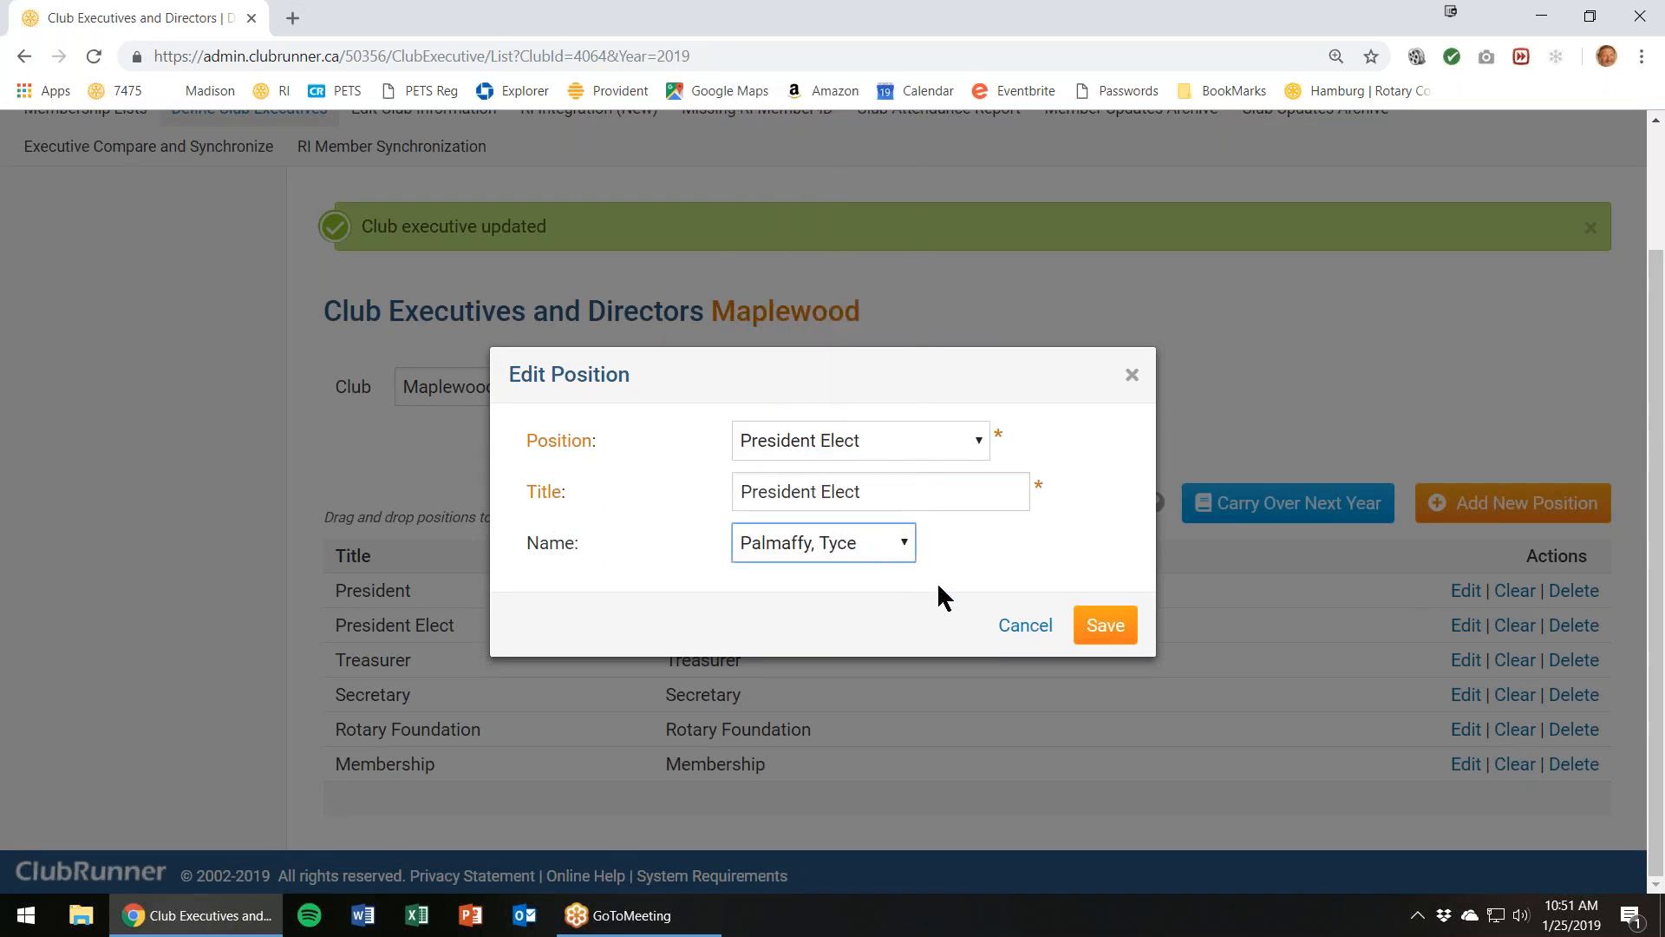
pyautogui.click(1107, 627)
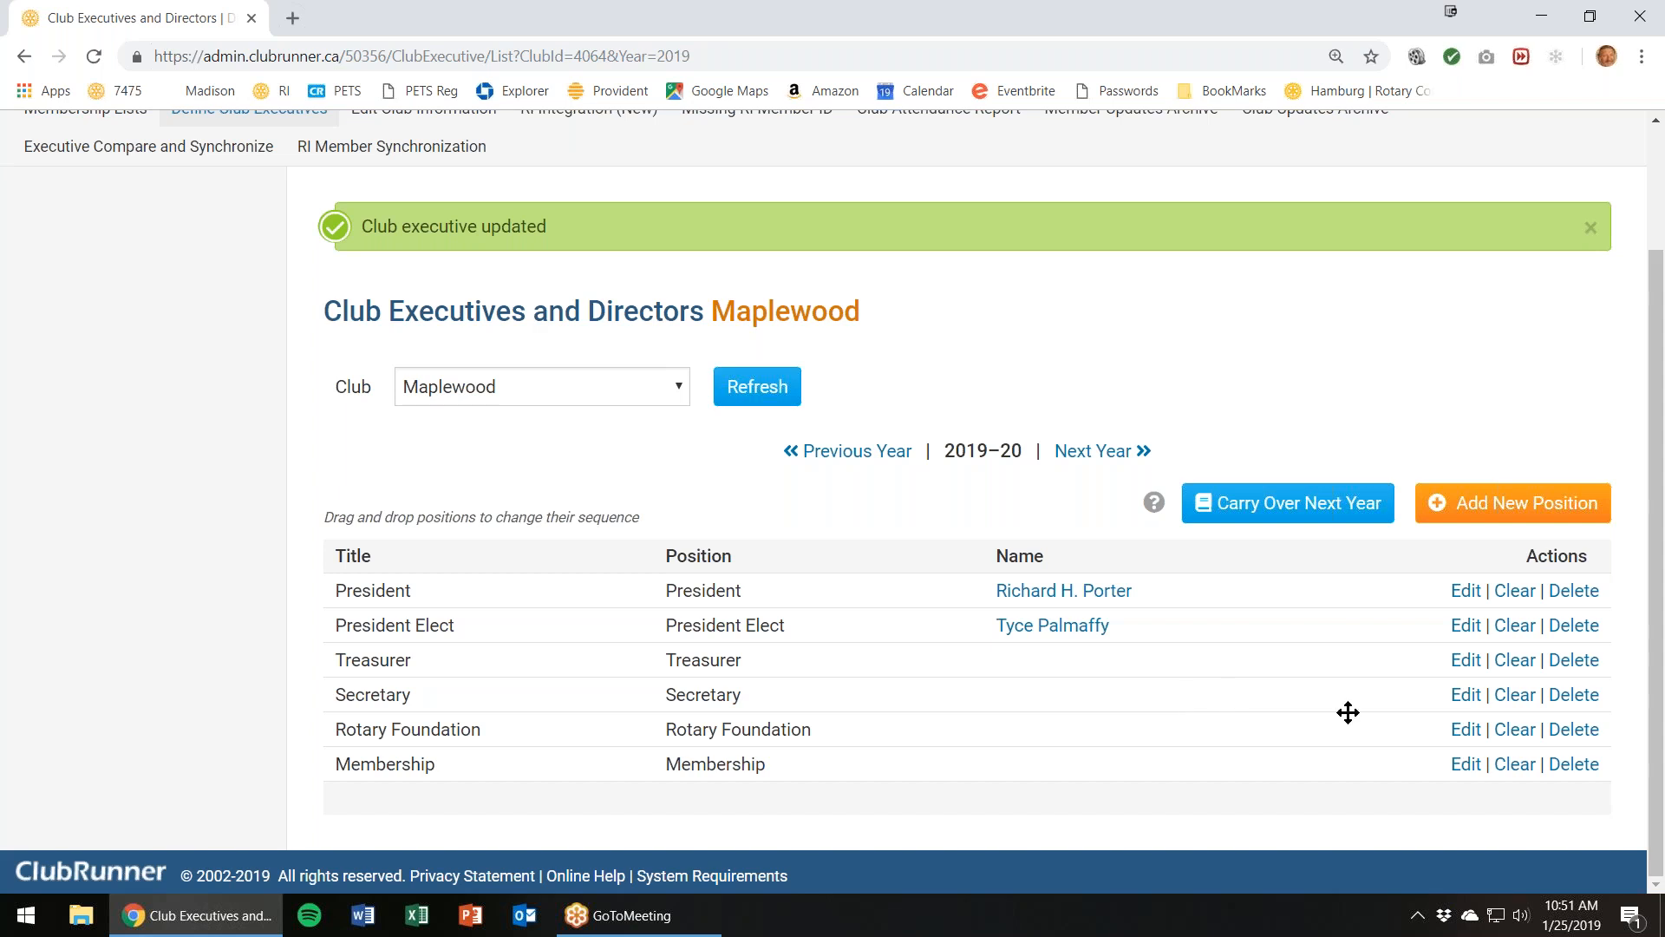
# Step: Add a Public Relations position to Maplewood's 2019–20 executives, assign a club member to it, and save it
pyautogui.click(1491, 512)
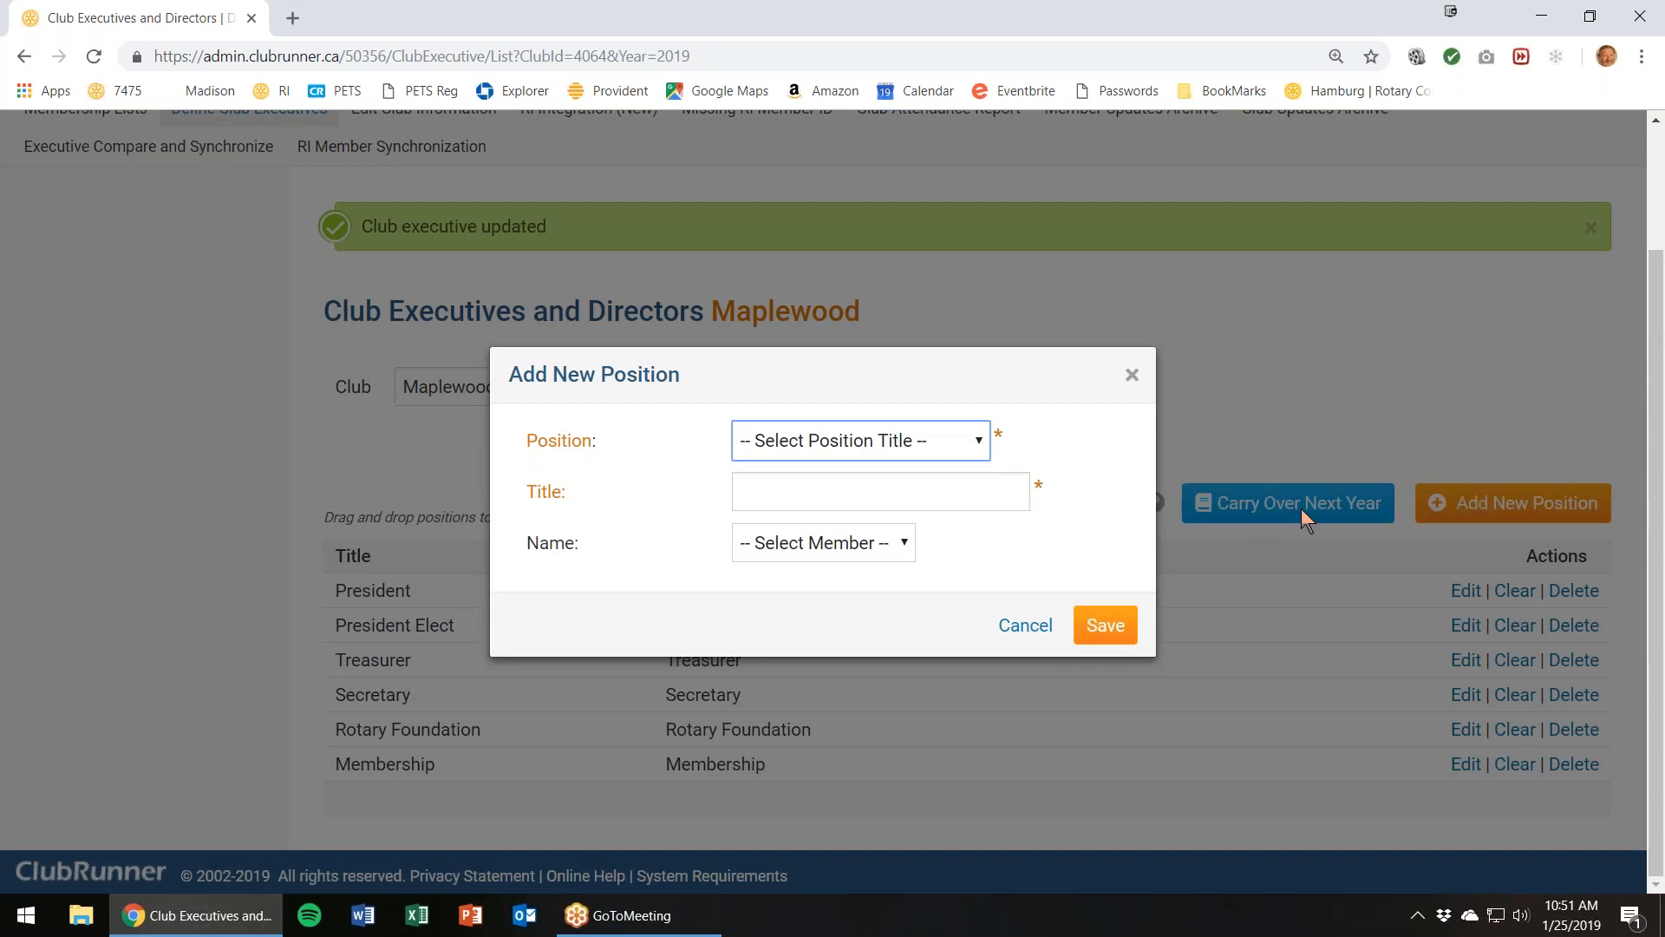
pyautogui.click(979, 457)
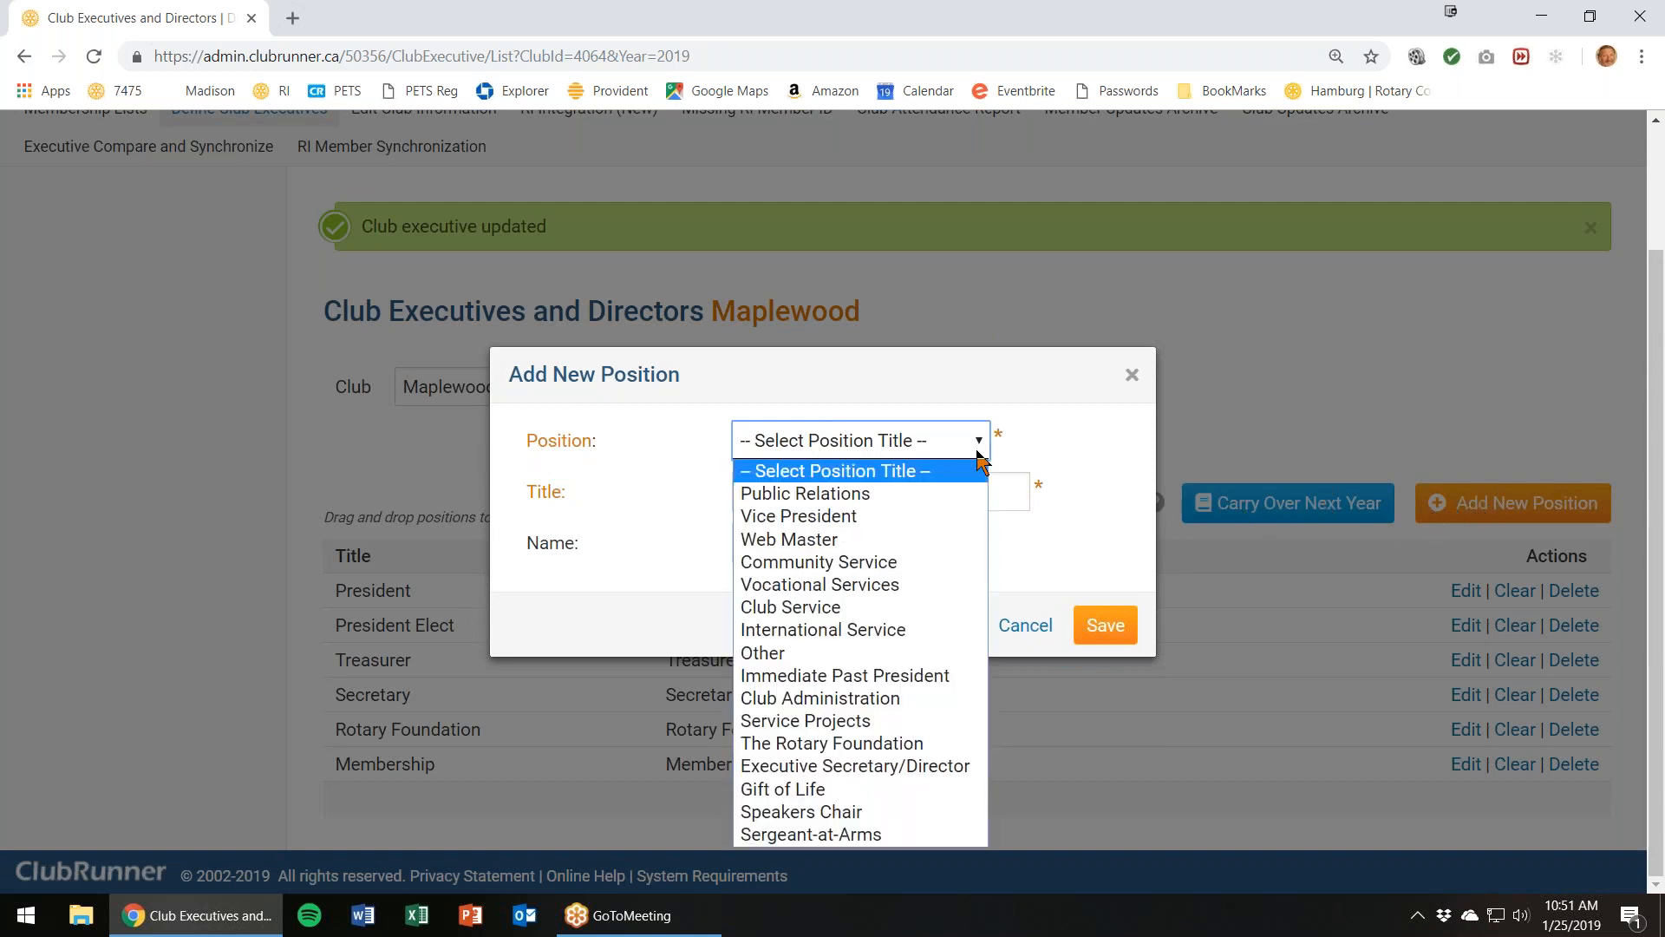
pyautogui.click(926, 503)
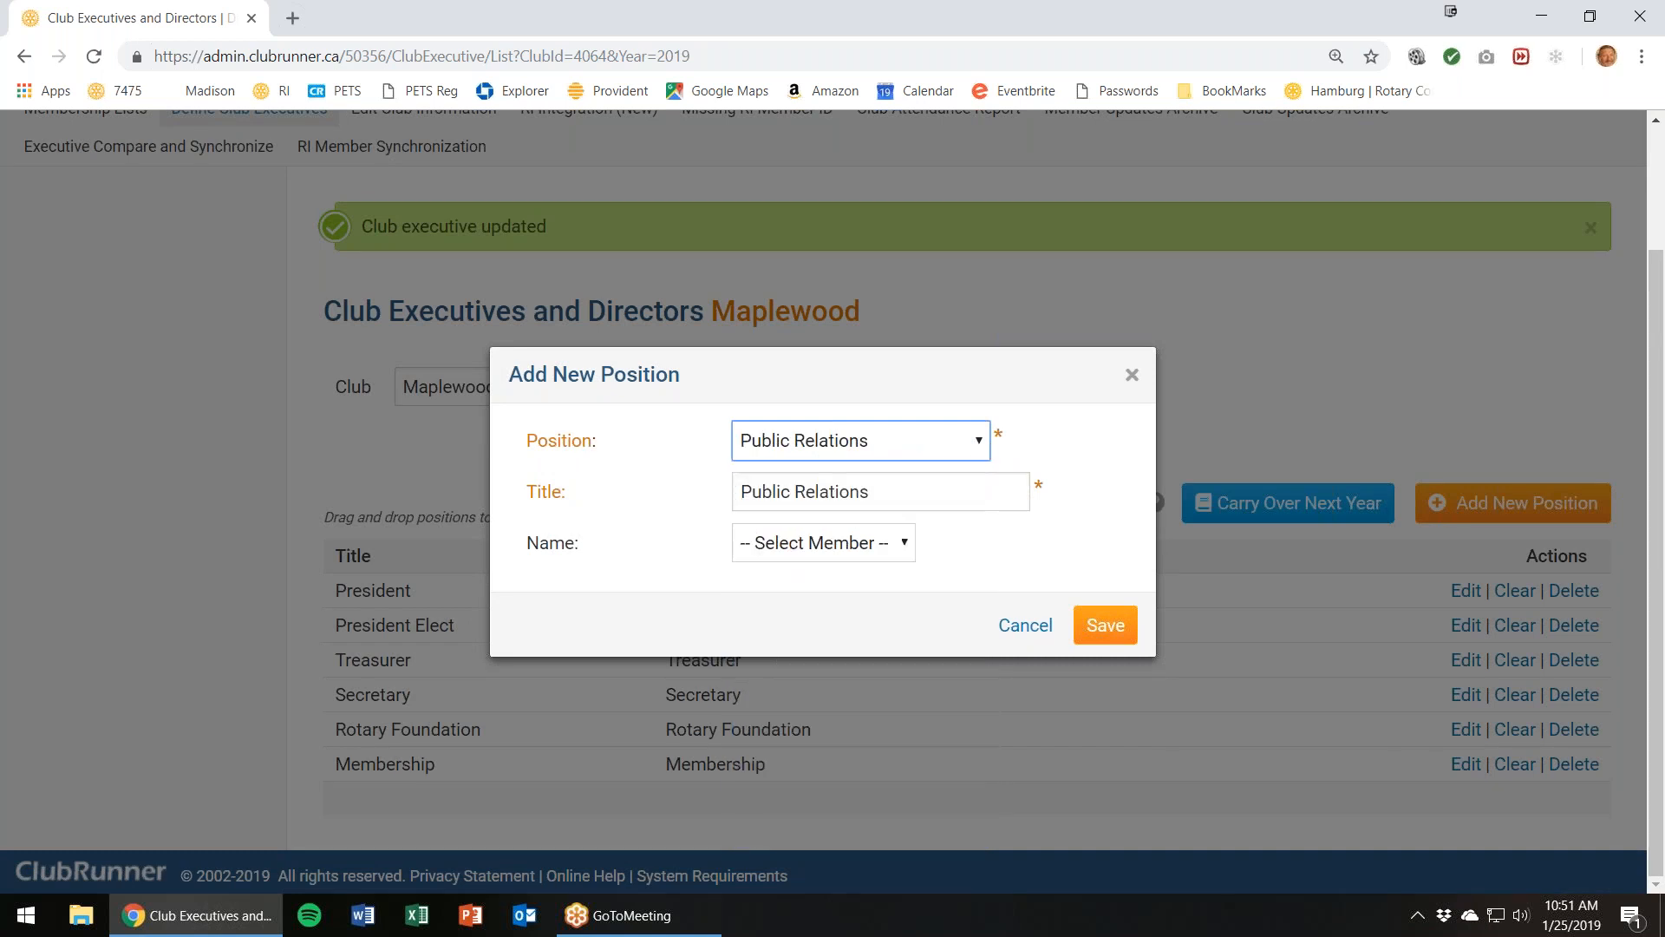
pyautogui.click(905, 547)
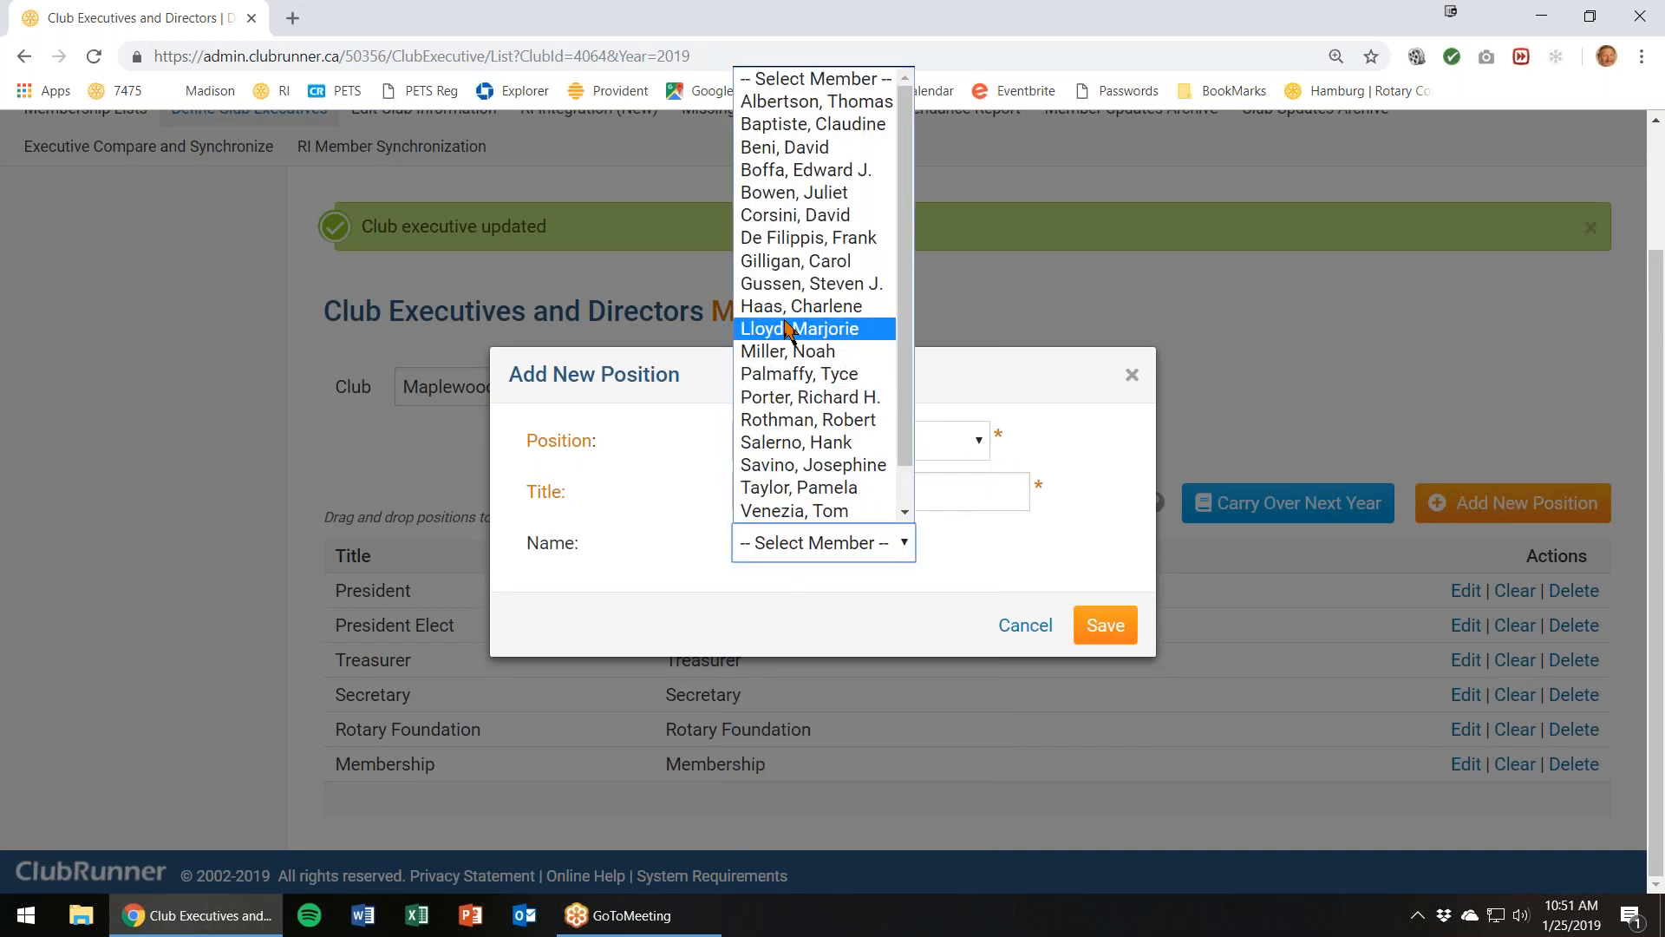
pyautogui.click(787, 309)
pyautogui.click(1104, 625)
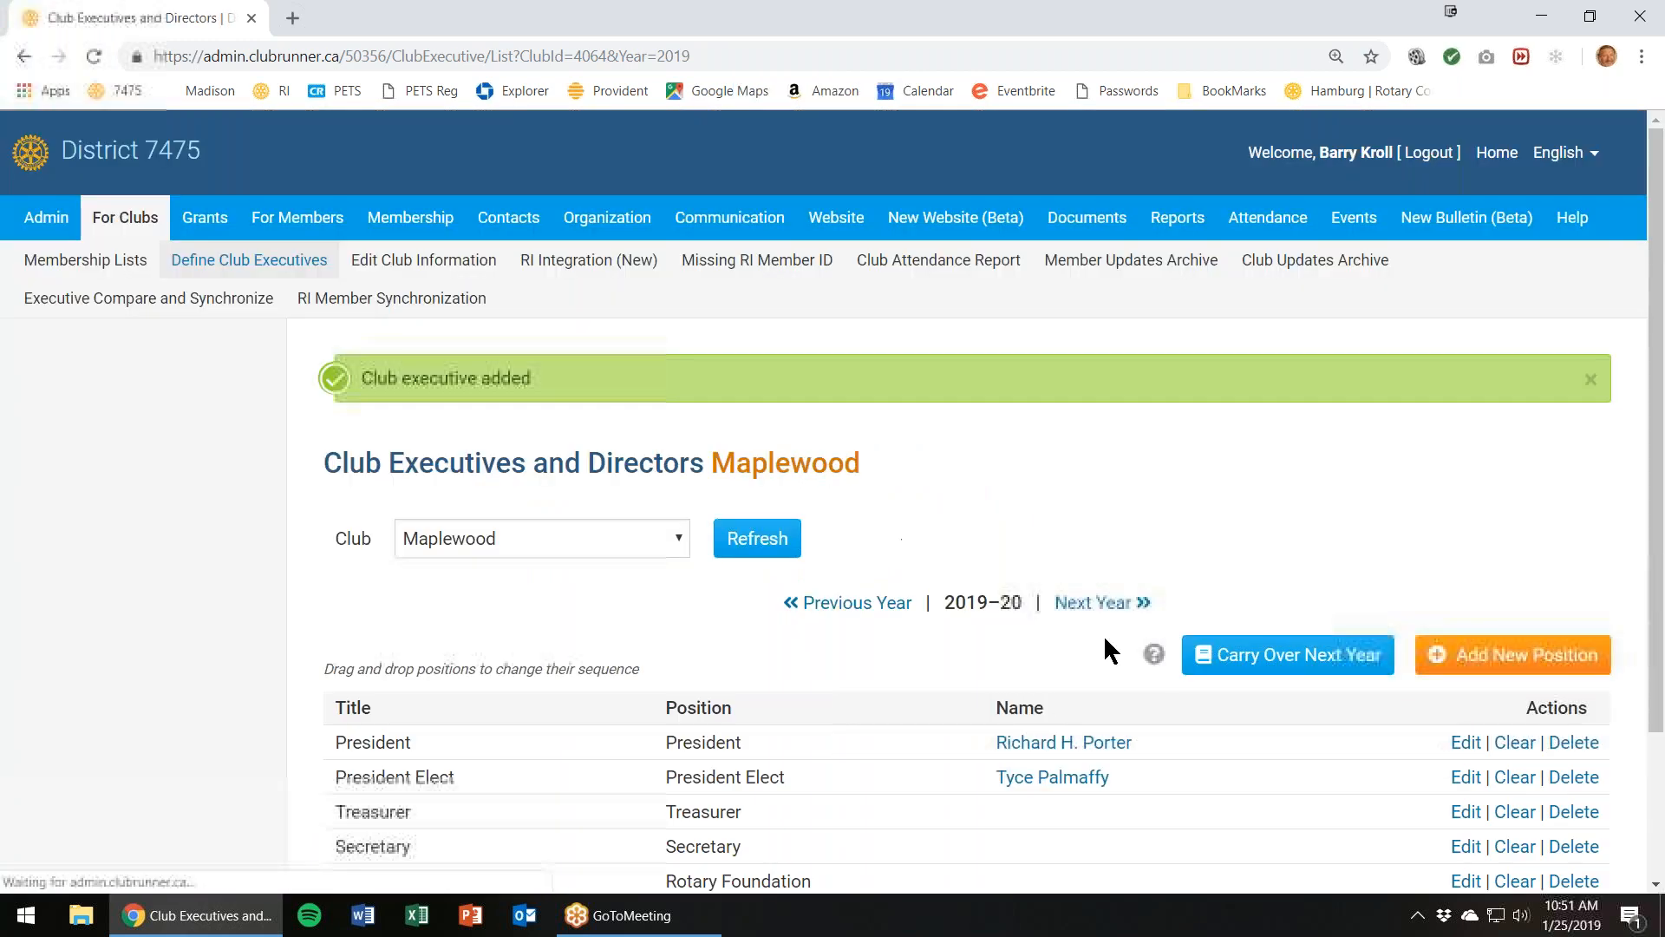
# Step: Clear the assigned members from Maplewood's 2019–20 President, President Elect and Public Relations positions
pyautogui.scroll(-3, 1105, 641)
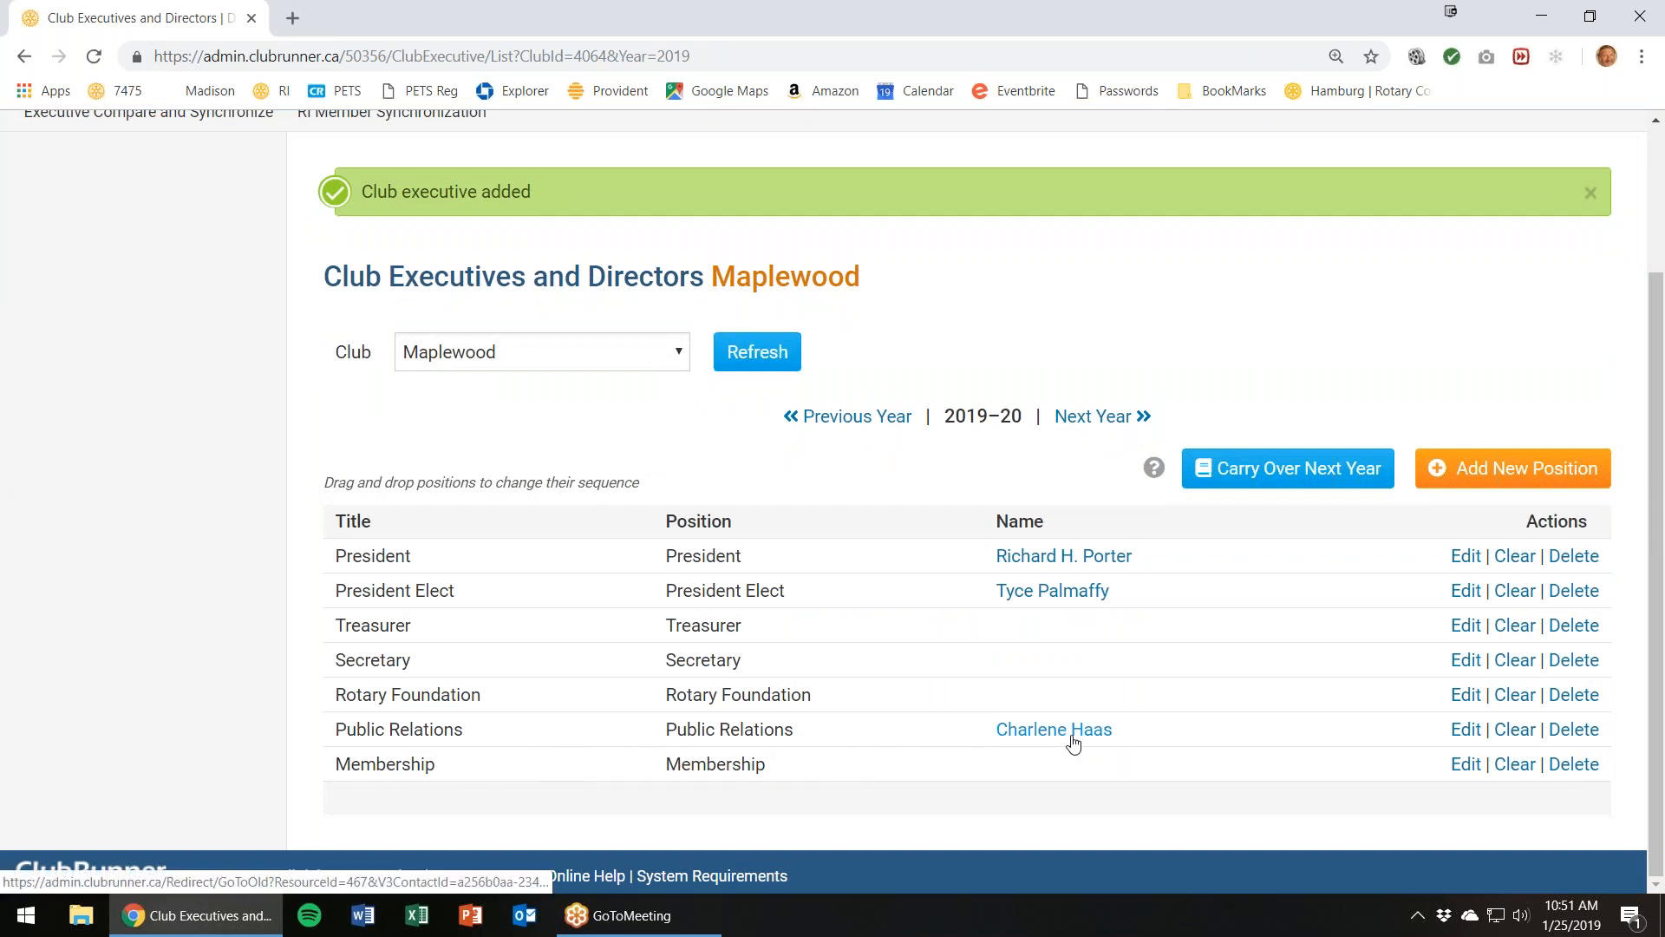
pyautogui.click(1516, 562)
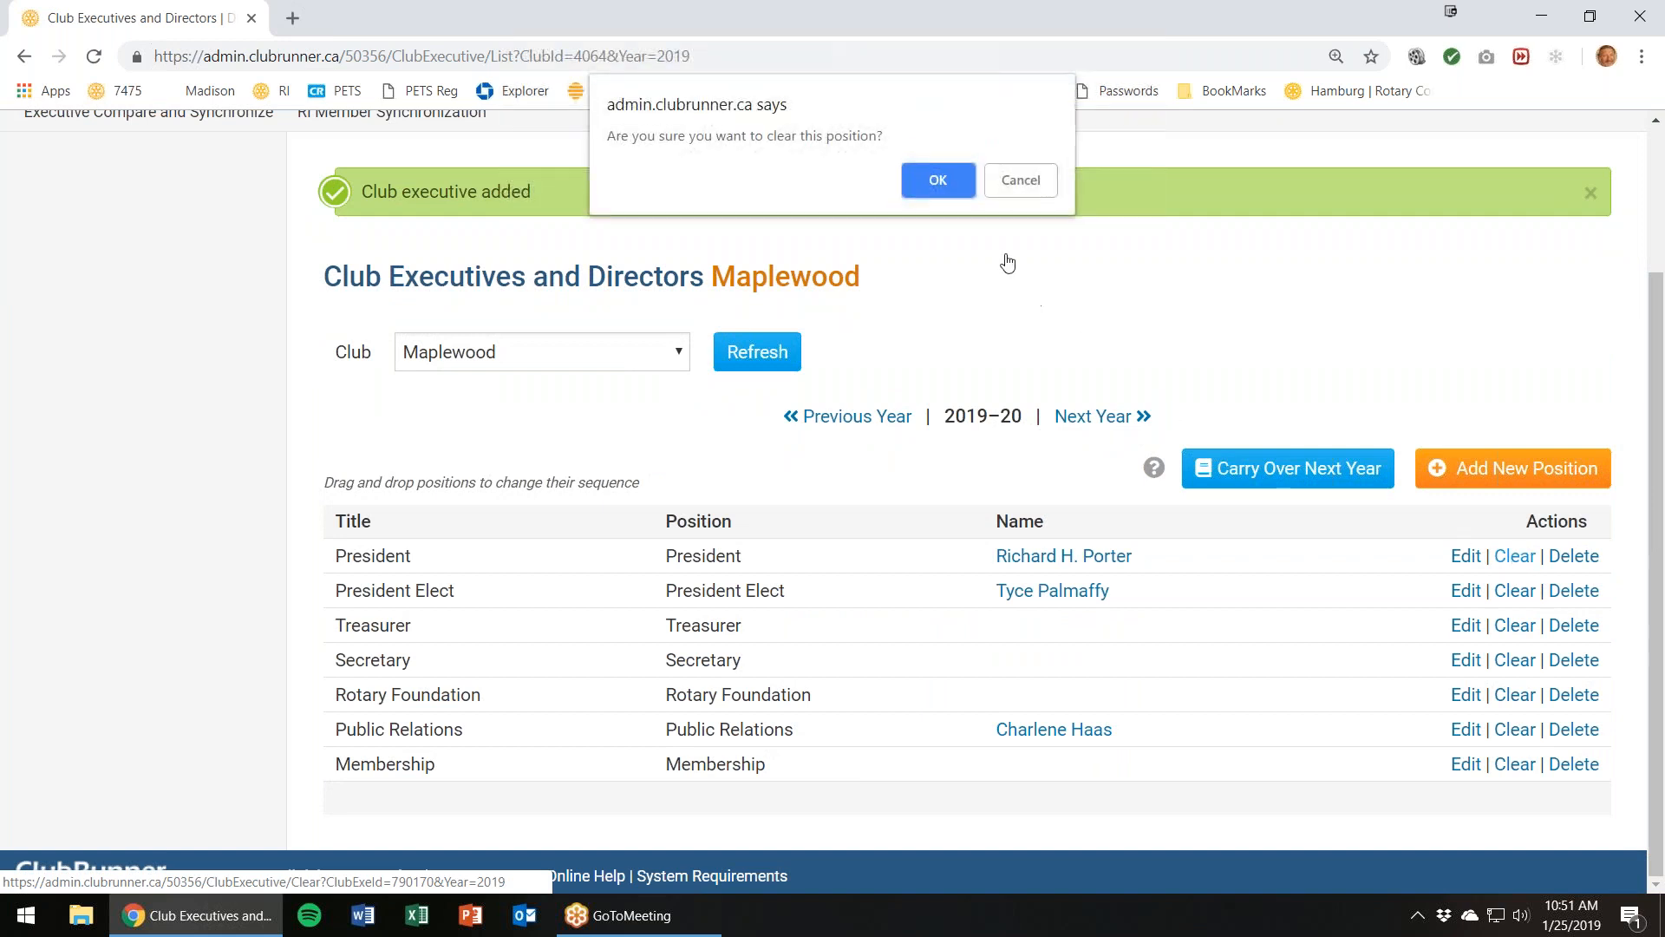
pyautogui.click(951, 181)
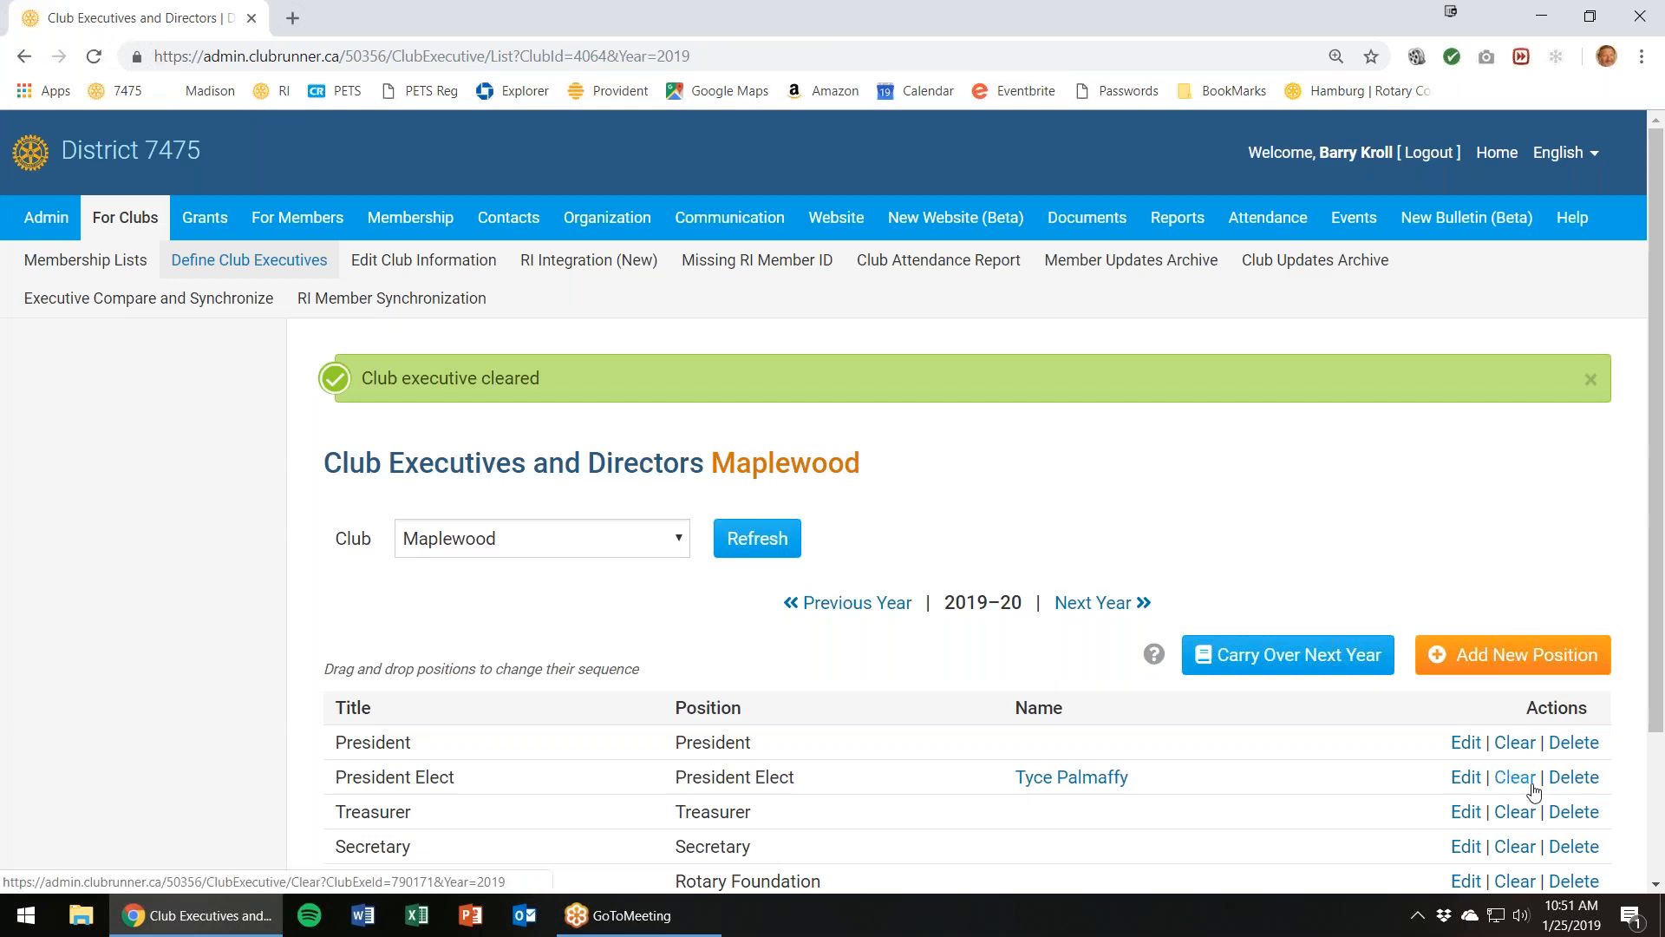
pyautogui.click(1516, 778)
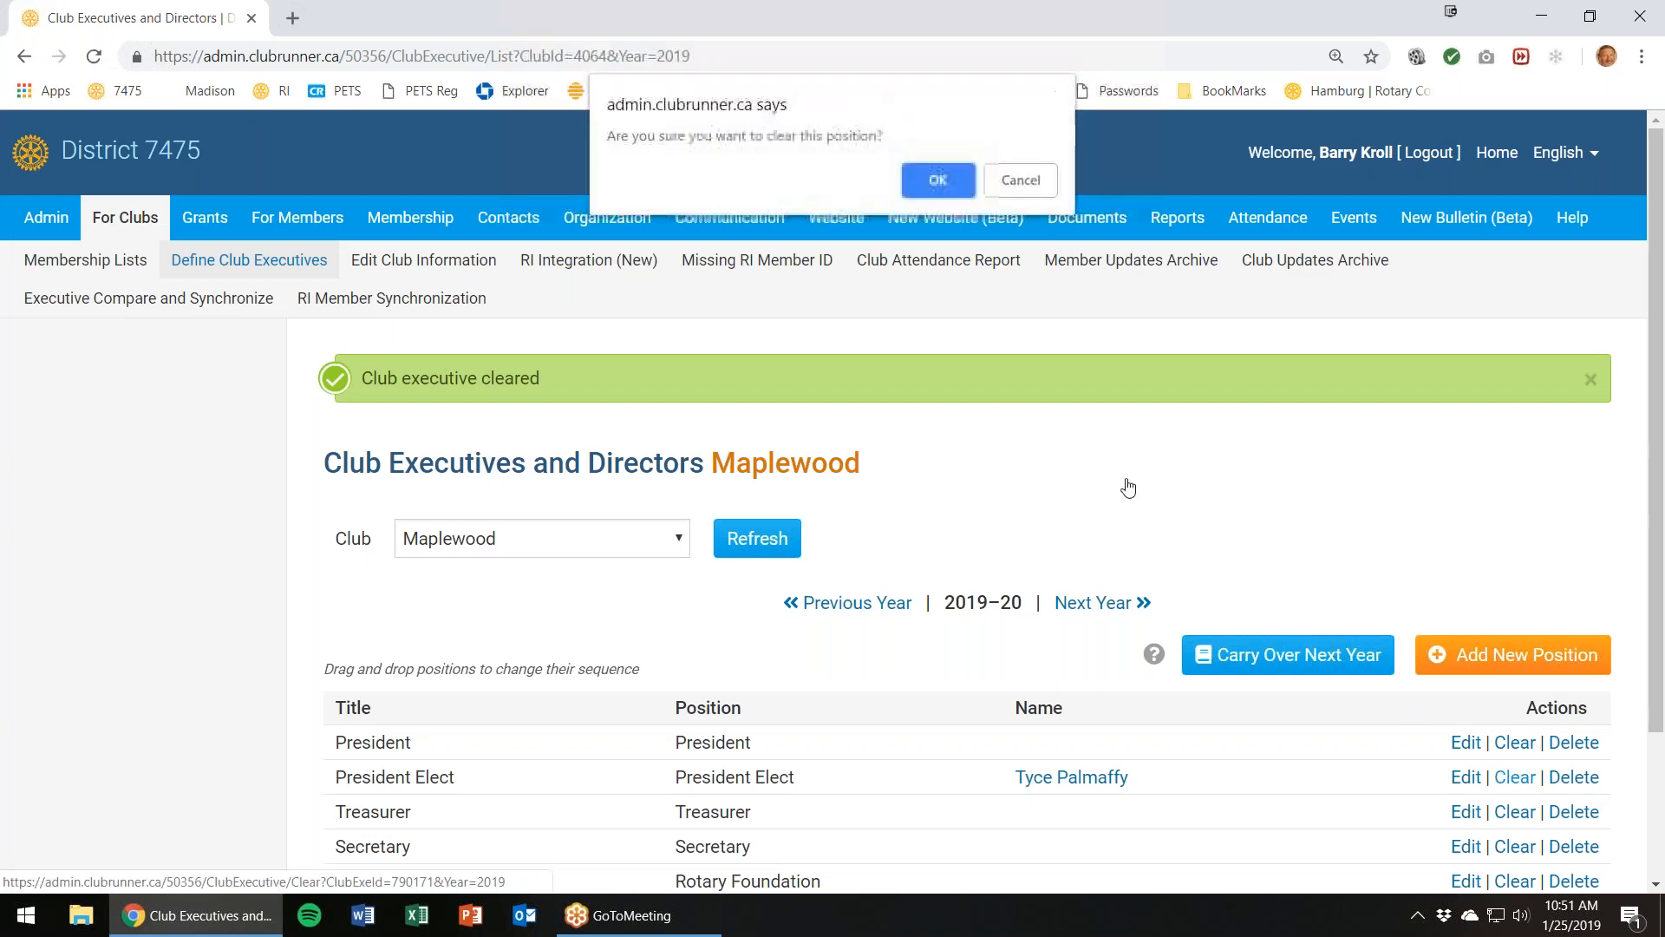
pyautogui.click(932, 187)
pyautogui.scroll(-1, 1177, 481)
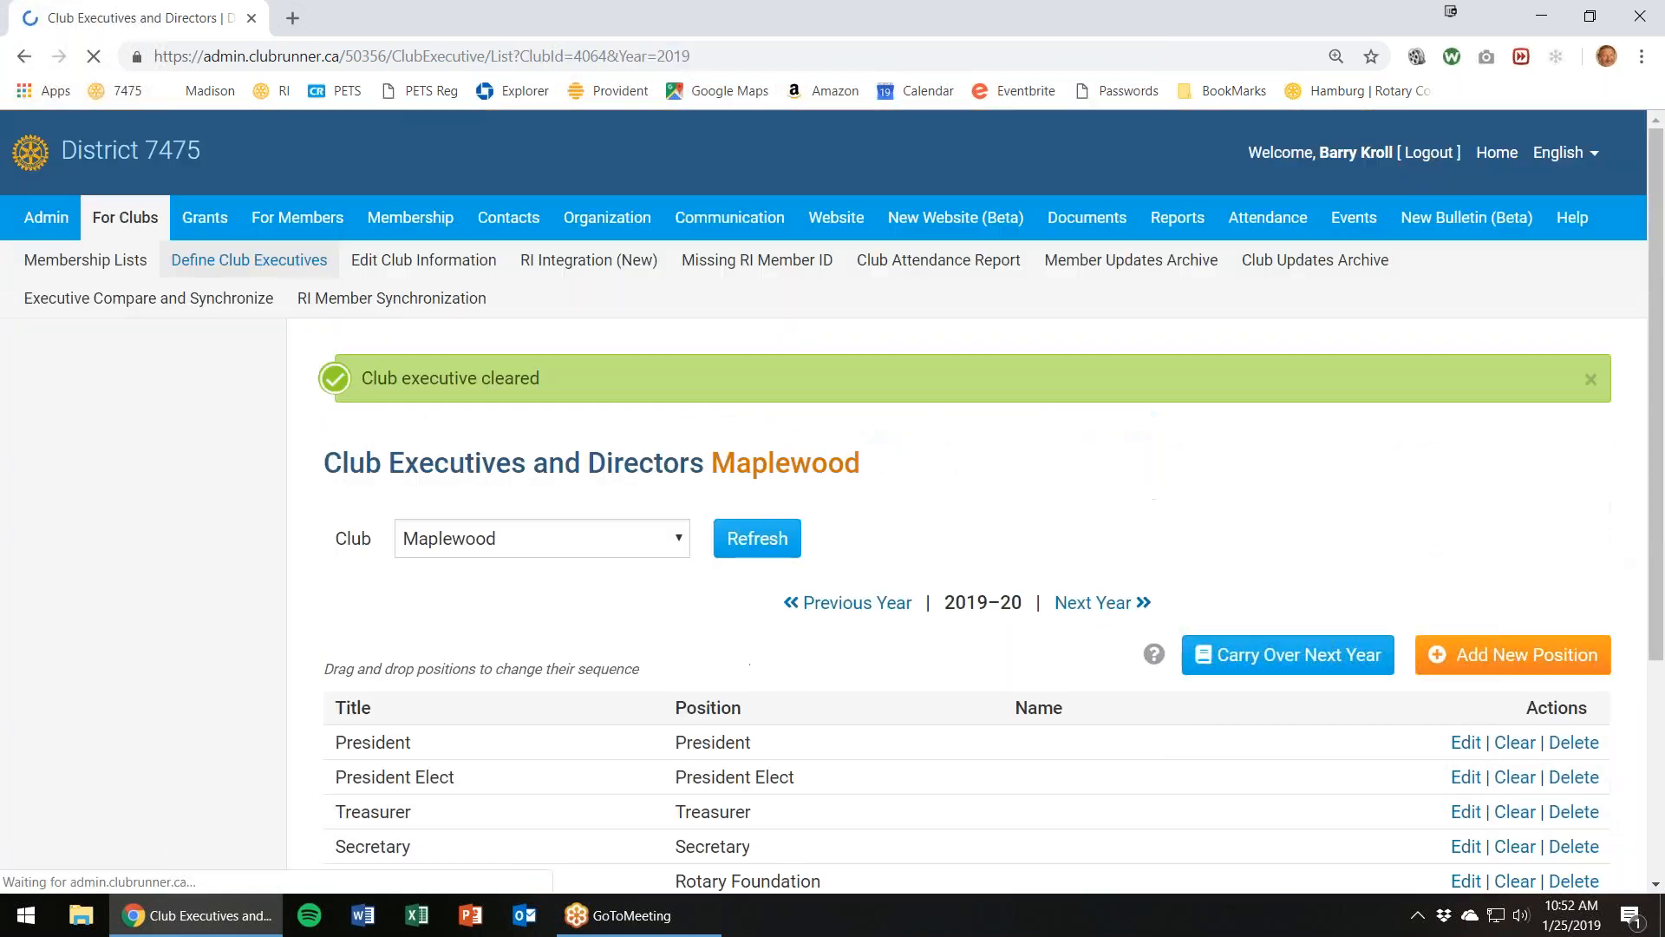
pyautogui.scroll(-1, 1513, 763)
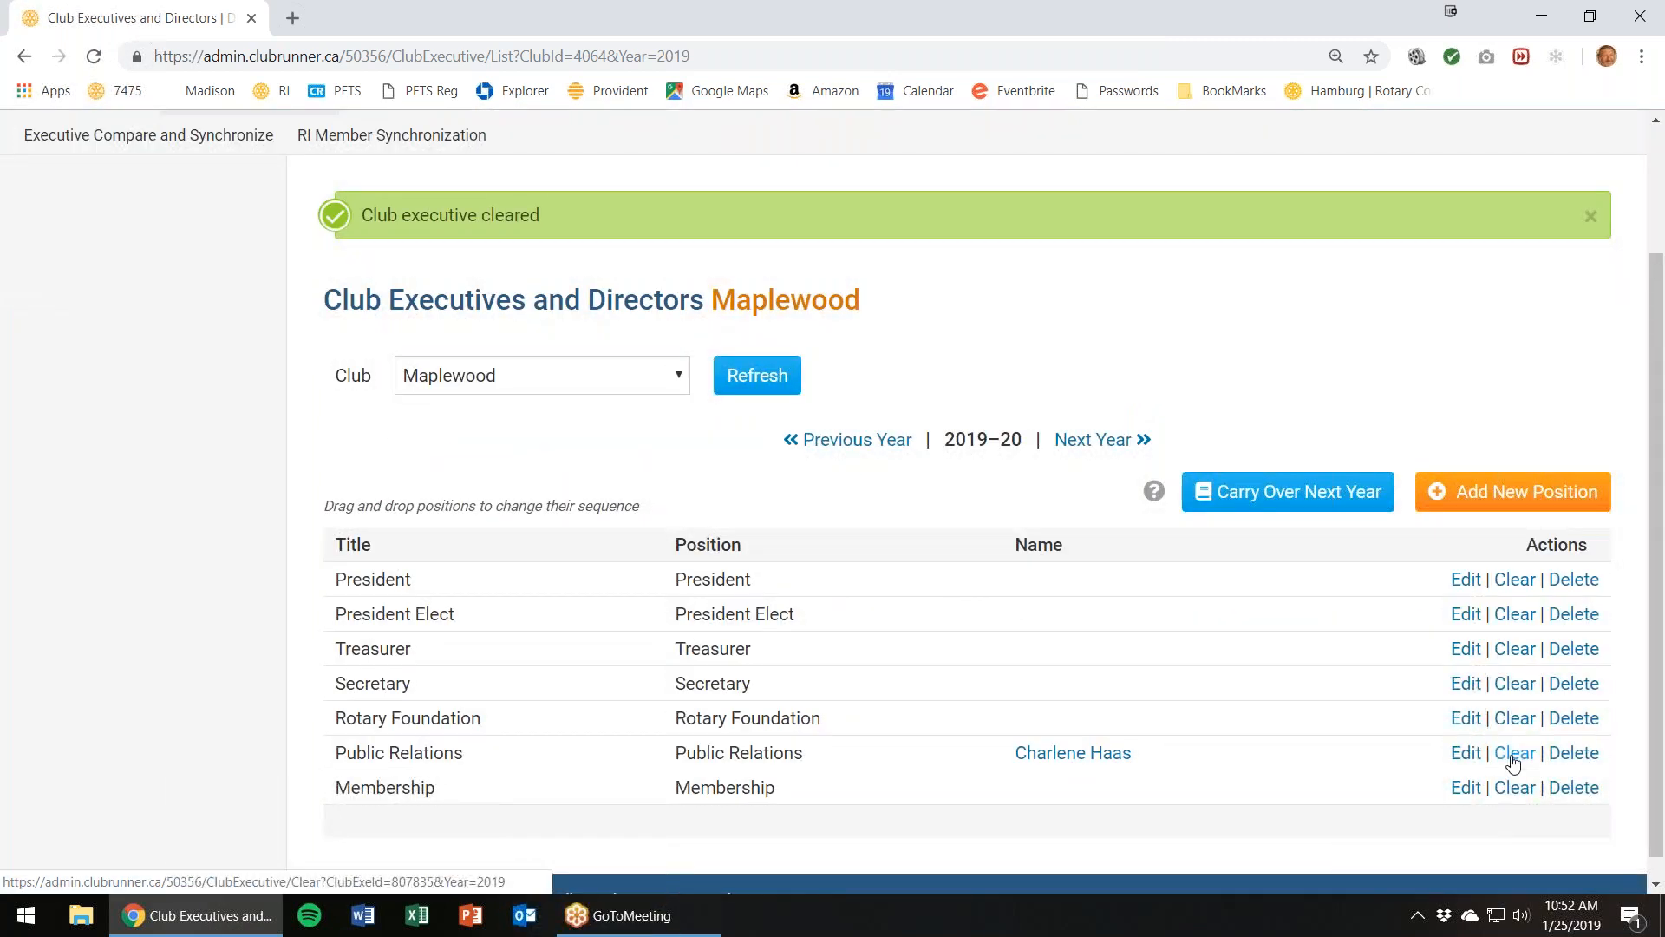
pyautogui.click(1514, 755)
pyautogui.click(952, 184)
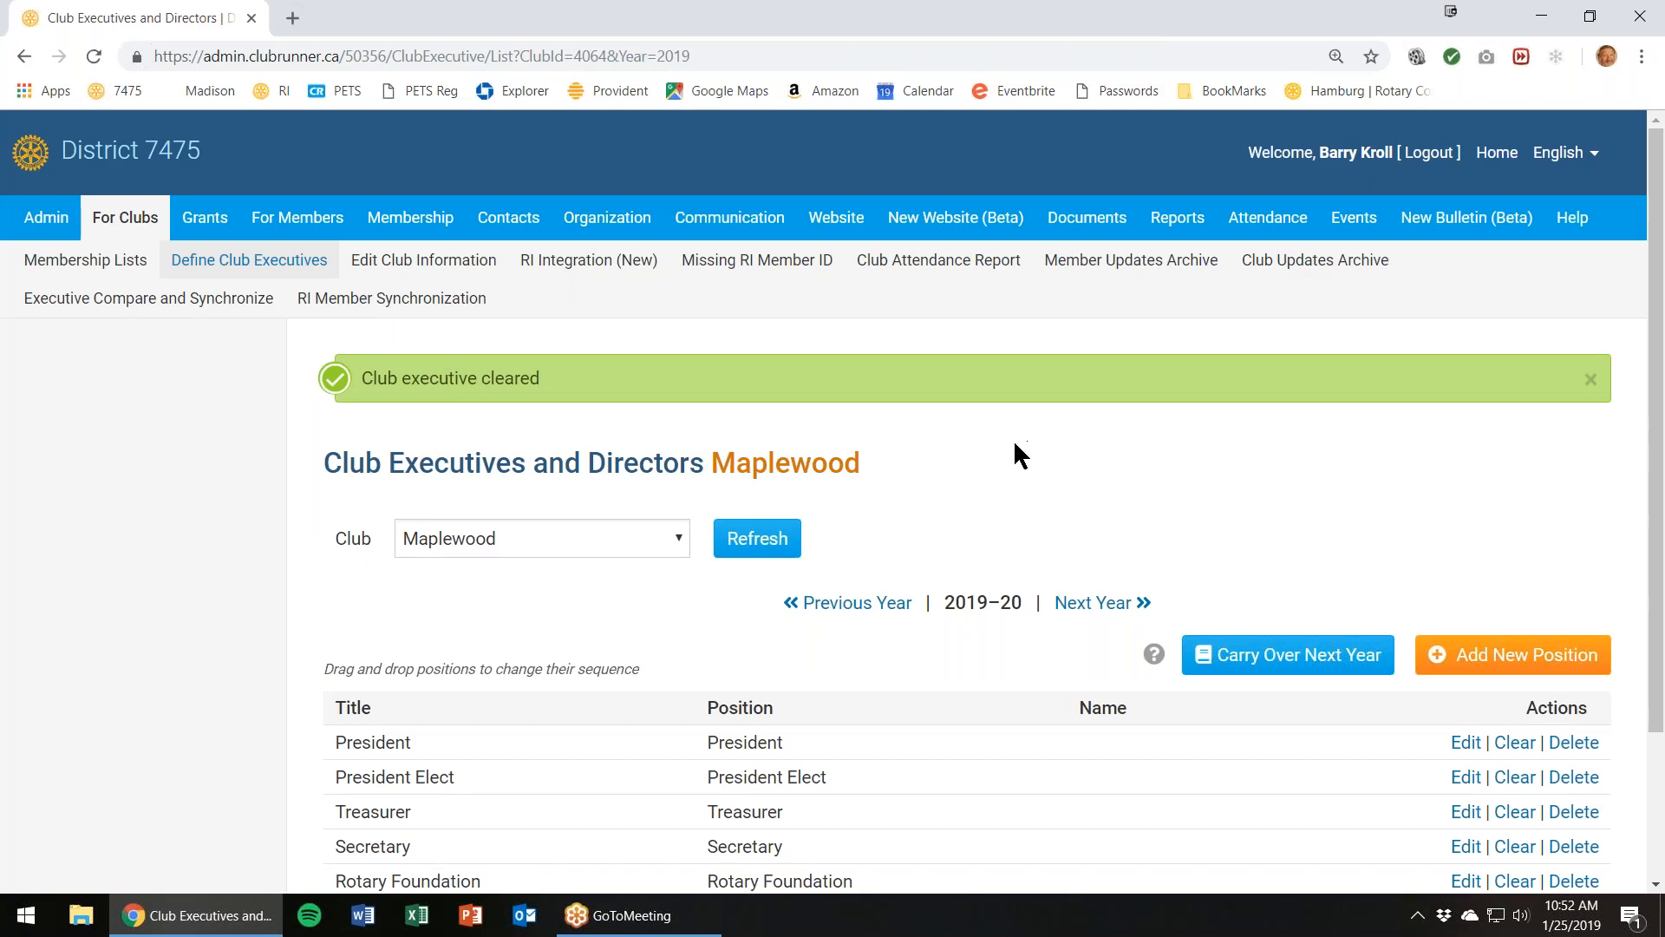
# Step: Go back through Maplewood's executives and directors for 2018–19 and 2017–18
pyautogui.scroll(-2, 997, 538)
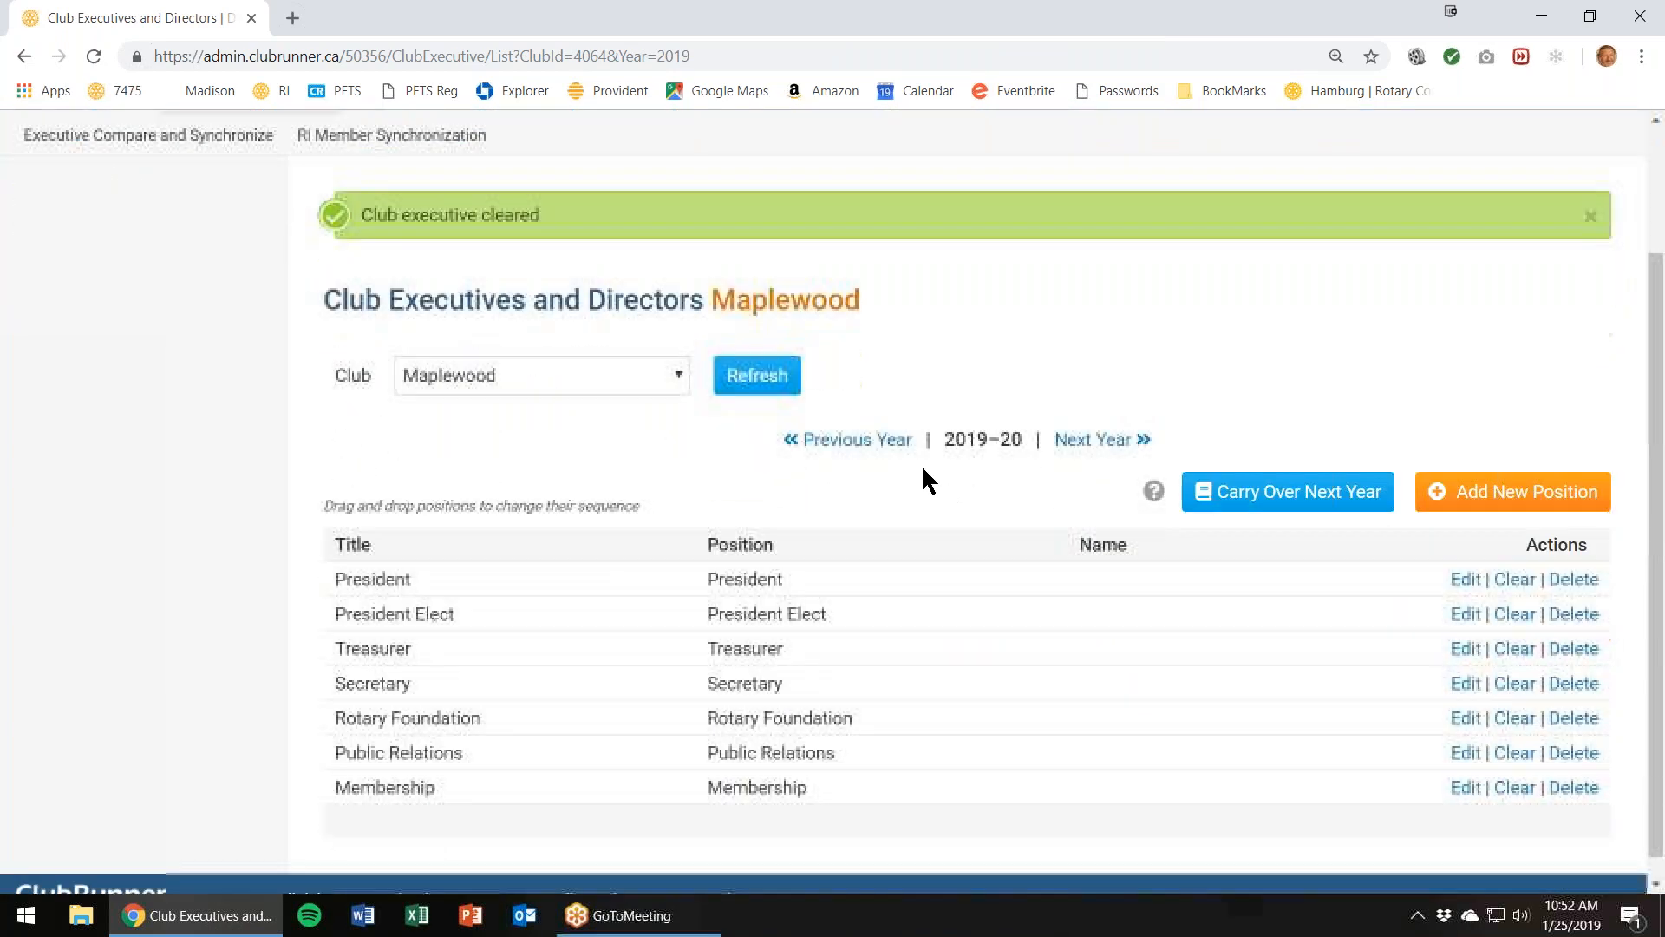
pyautogui.click(870, 443)
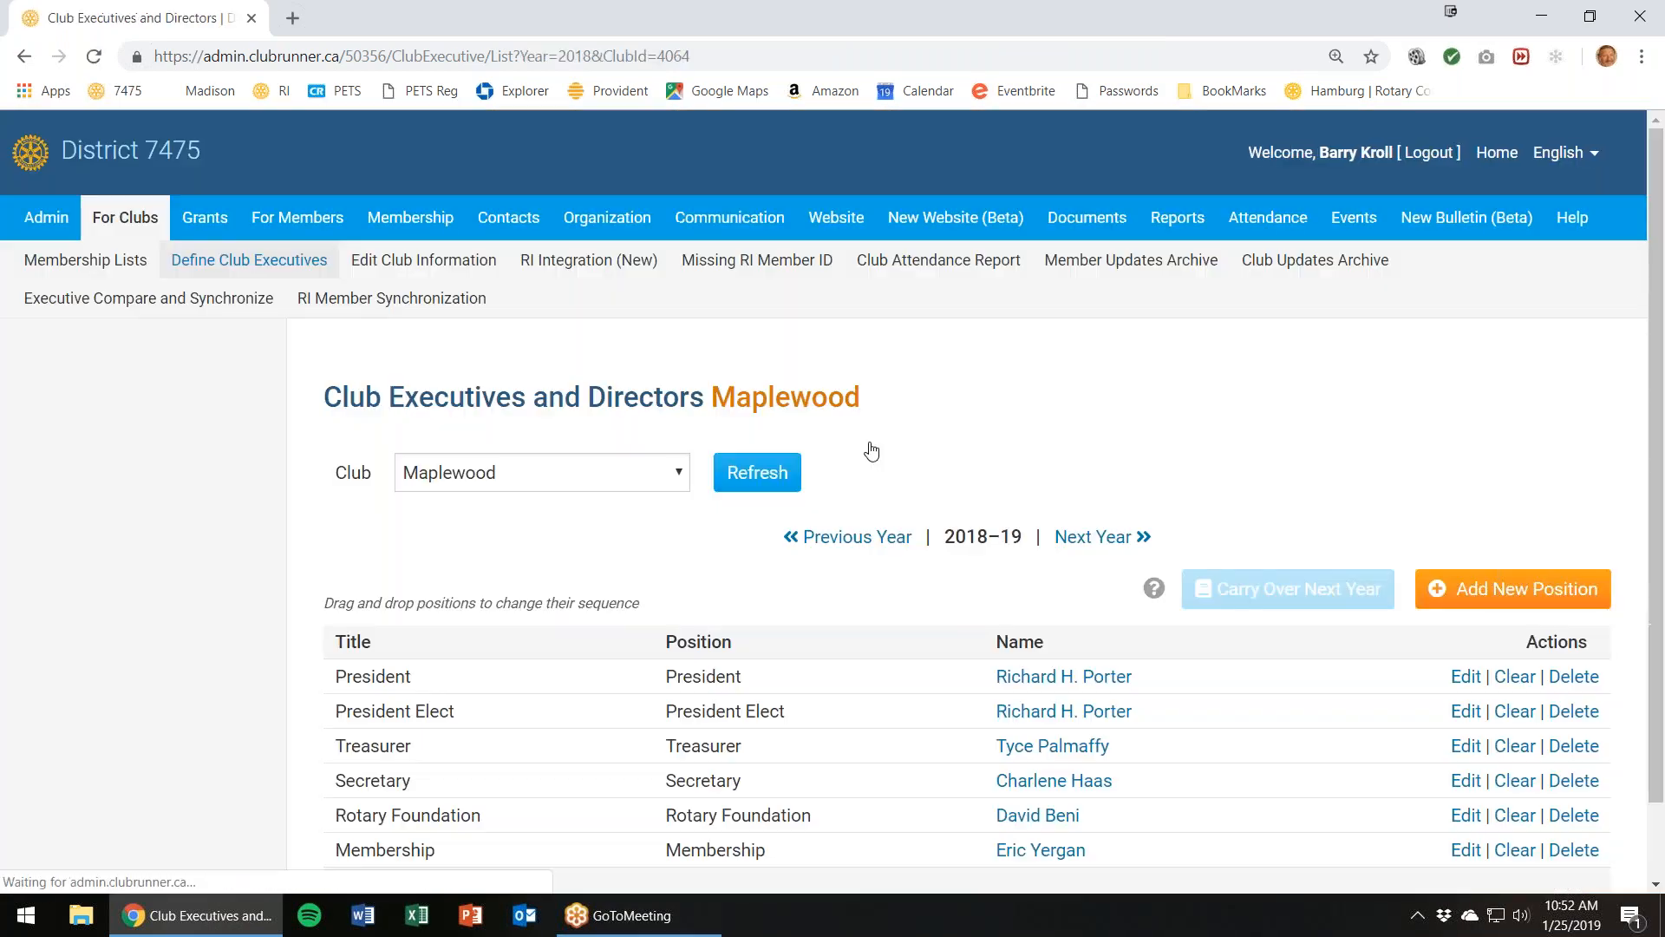
pyautogui.click(874, 538)
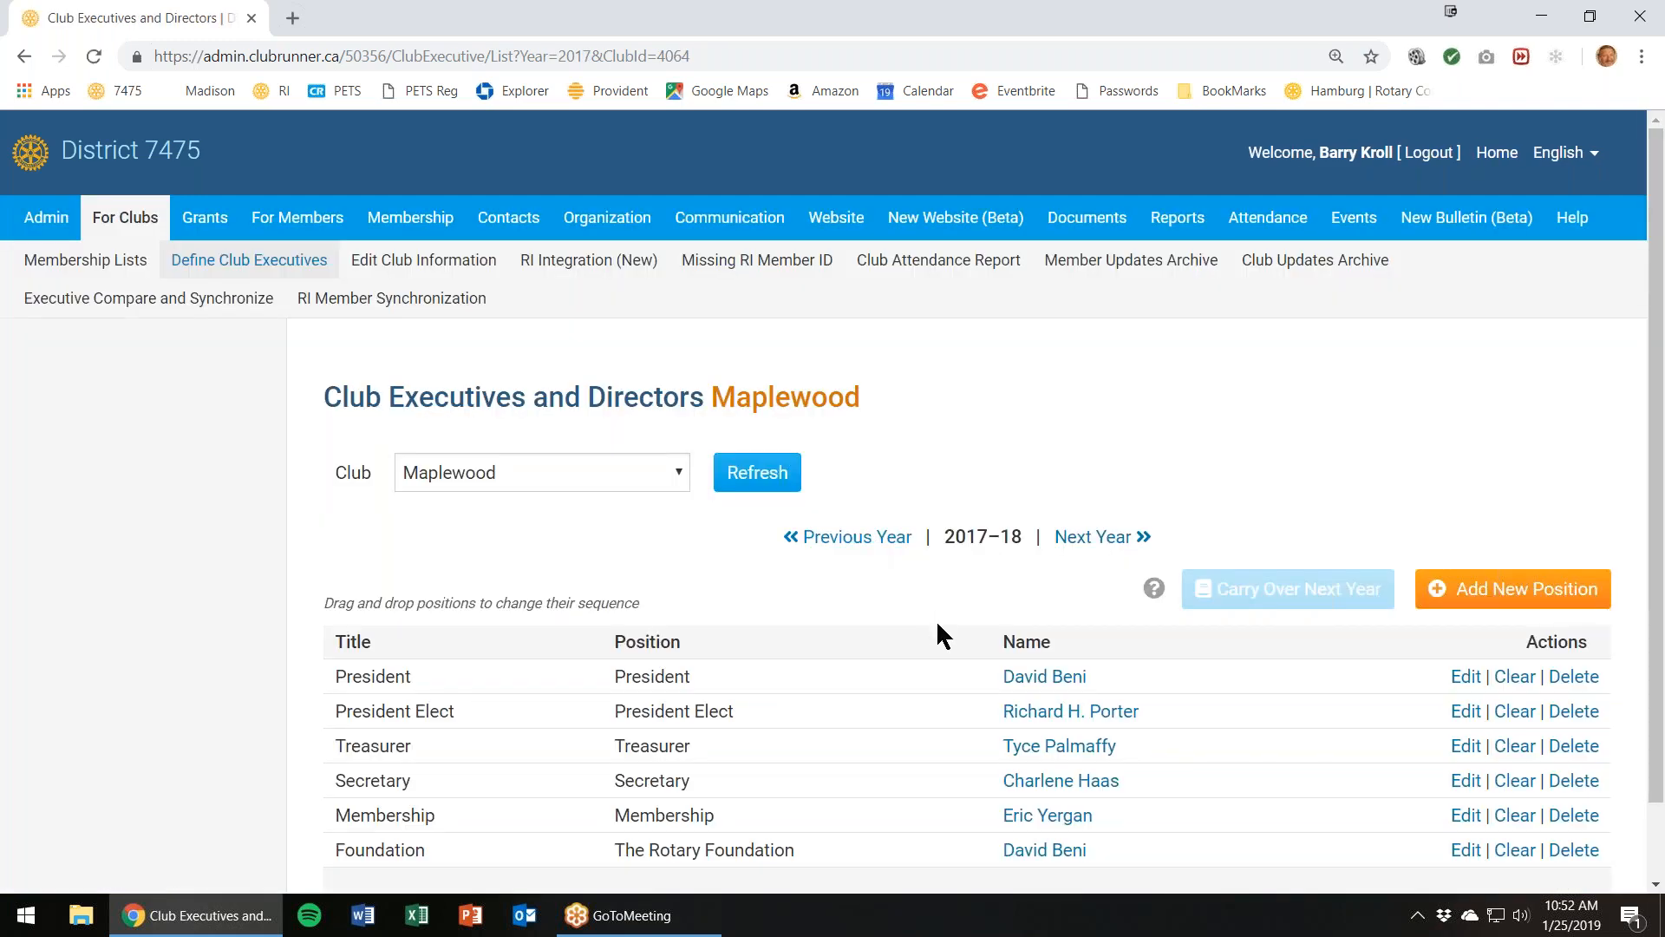
pyautogui.scroll(-1, 1184, 548)
pyautogui.moveTo(1125, 494)
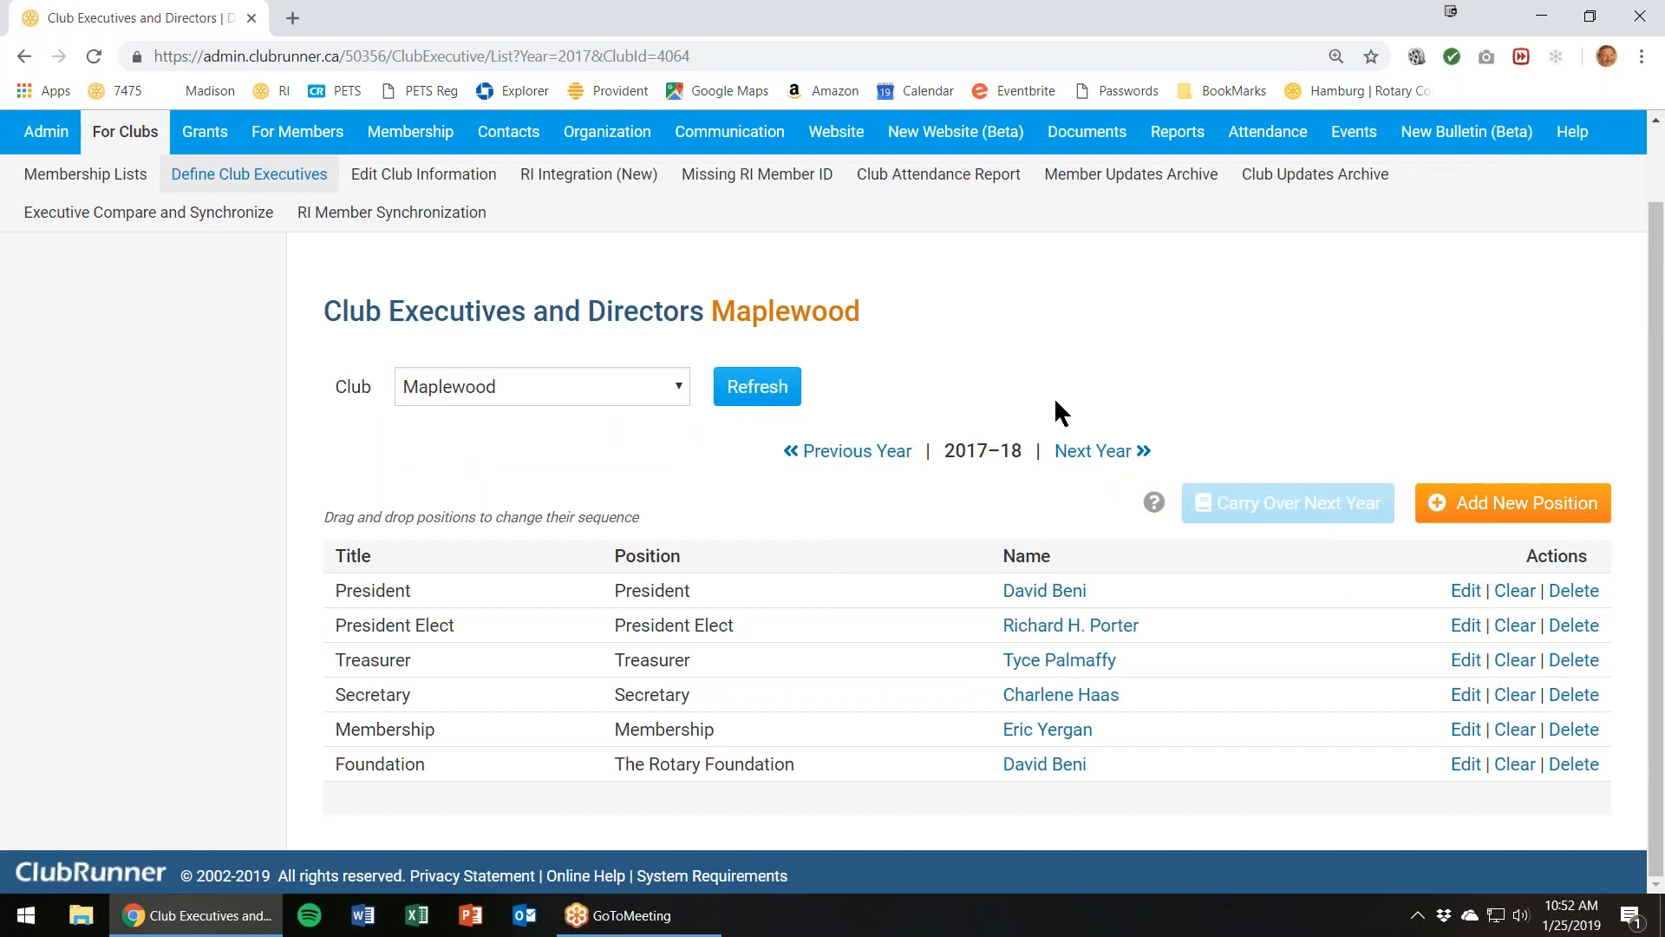
# Step: Switch to PowerPoint, open the presenter's contact information presentation from the recent files, and start its slide show
pyautogui.click(1541, 16)
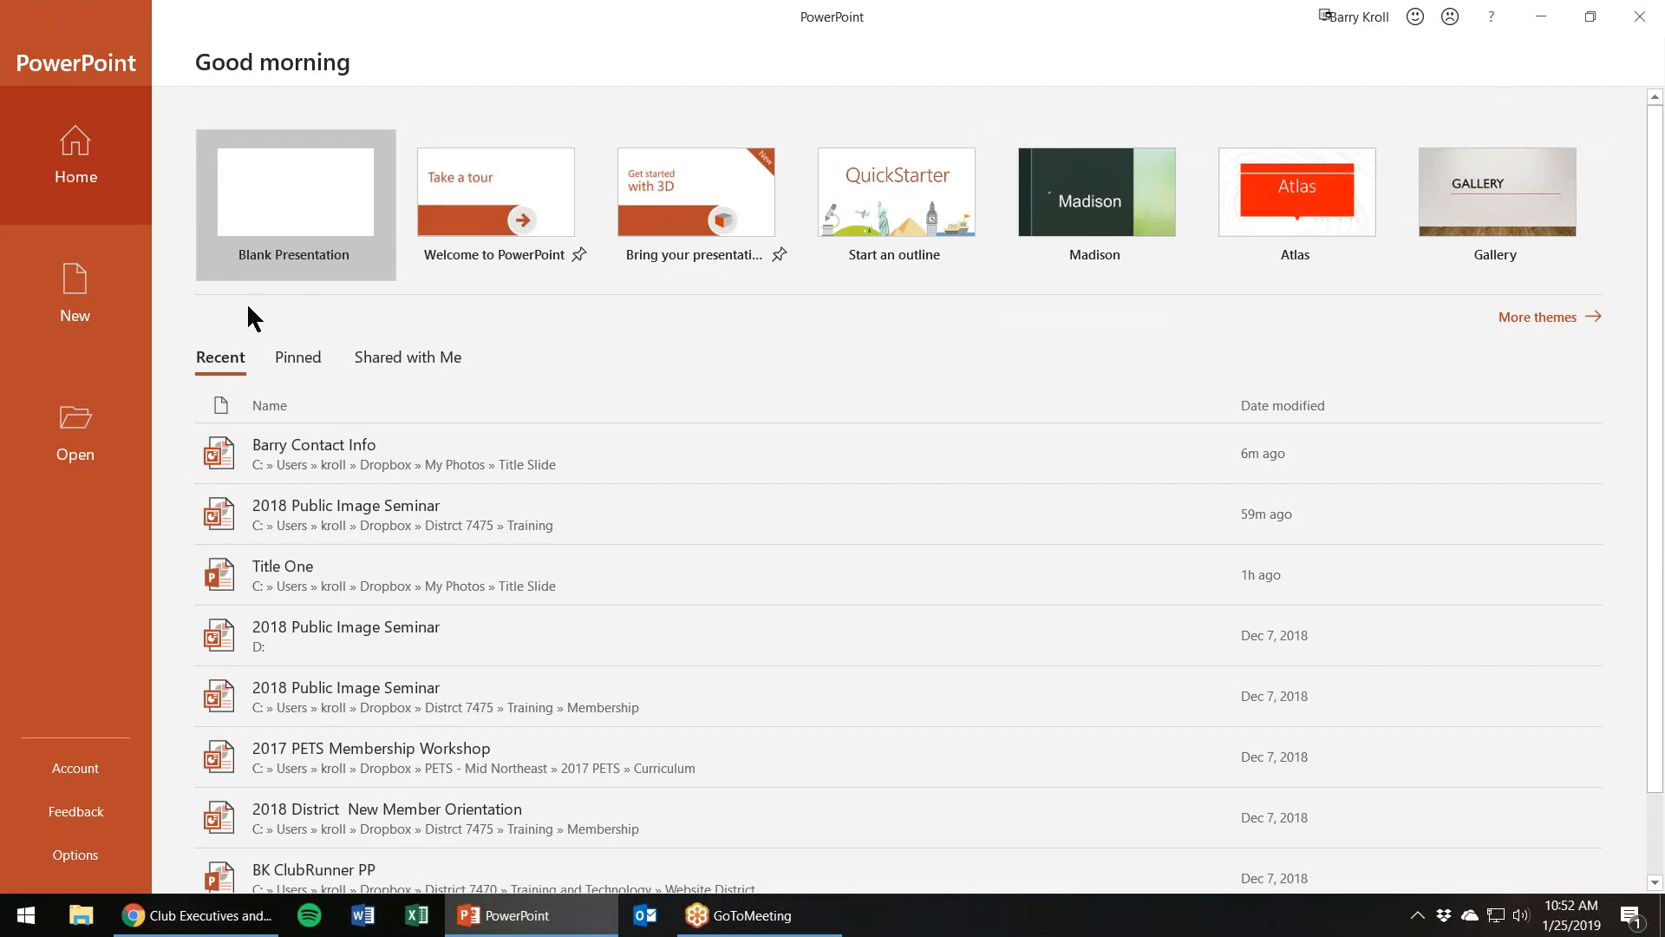
pyautogui.click(325, 455)
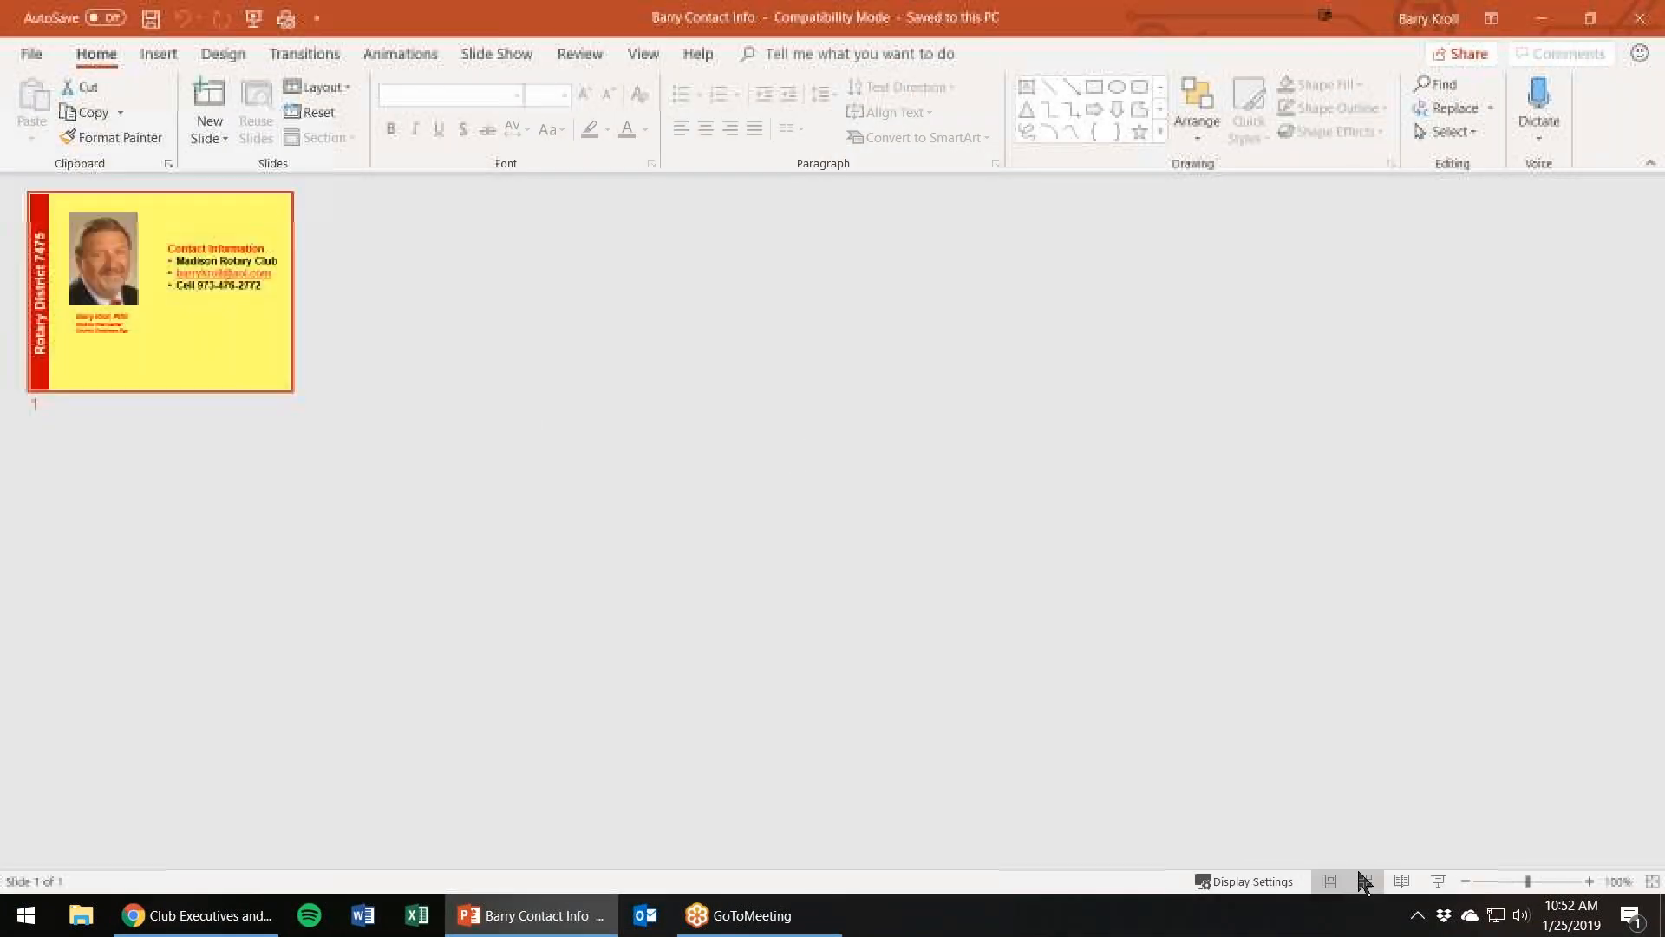
pyautogui.click(1438, 882)
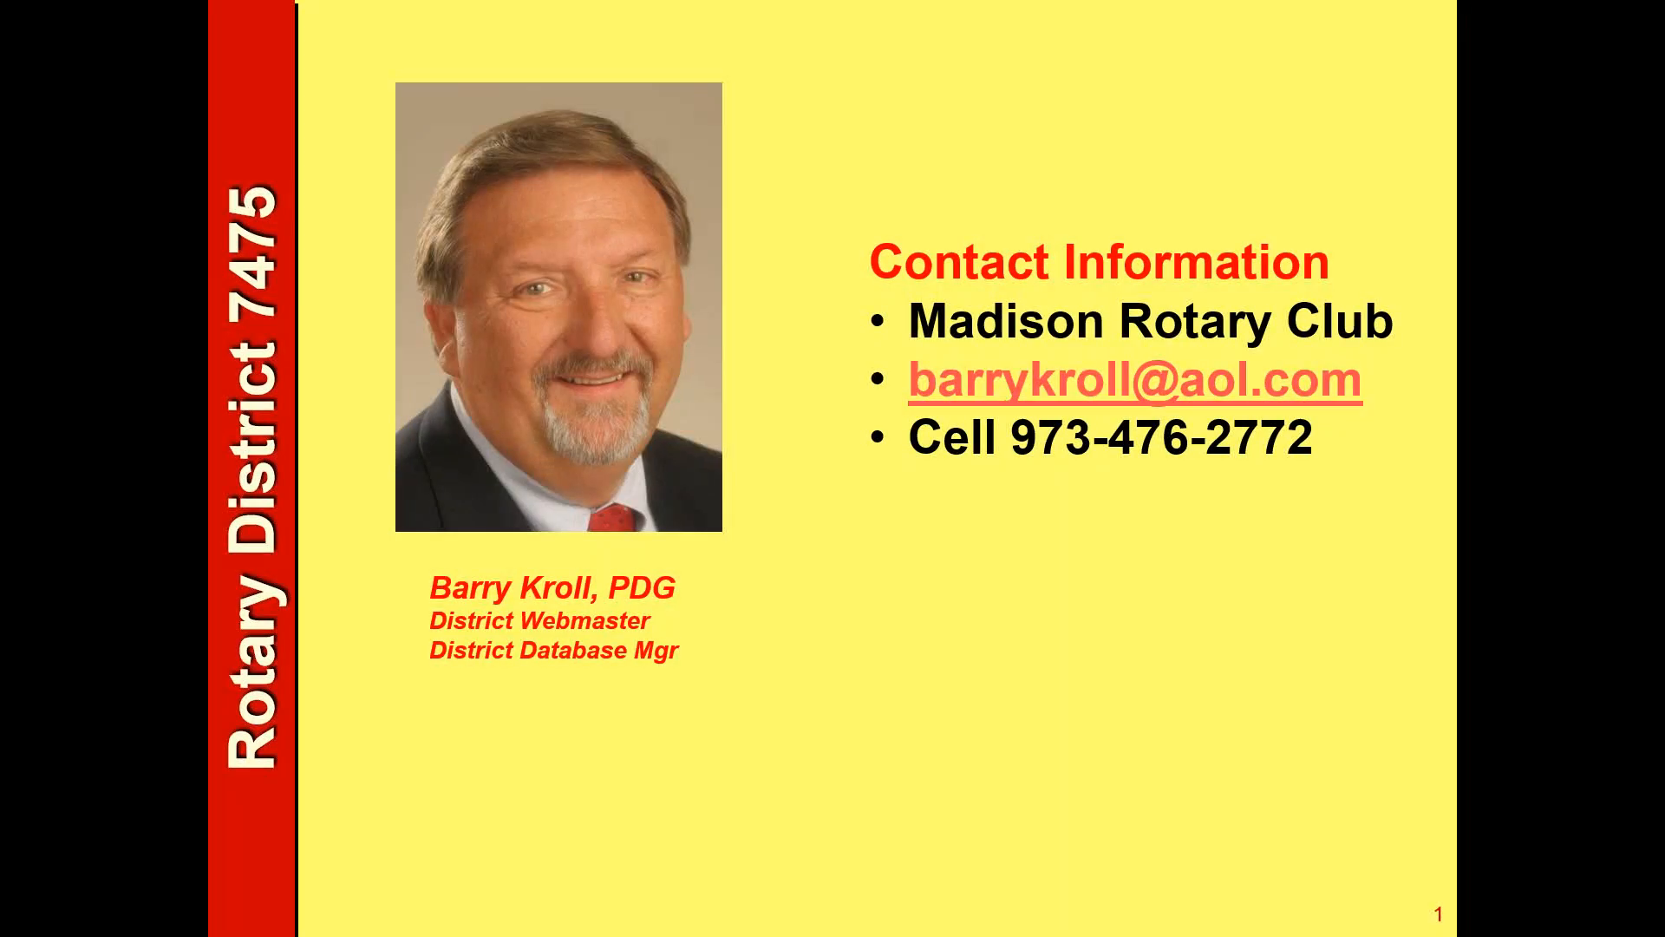